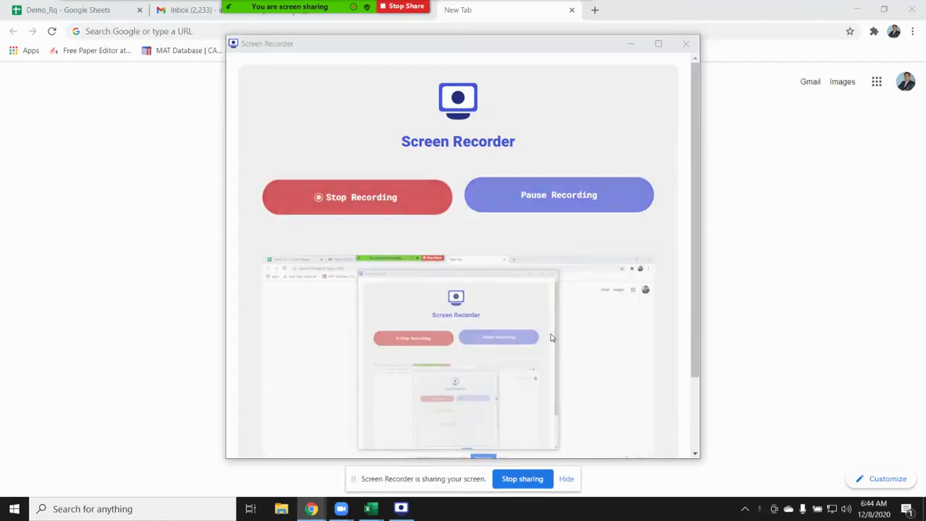
# Start the screen recording and clear the browser away to reveal the desktop.
pyautogui.press('super+d')
pyautogui.moveTo(334, 6)
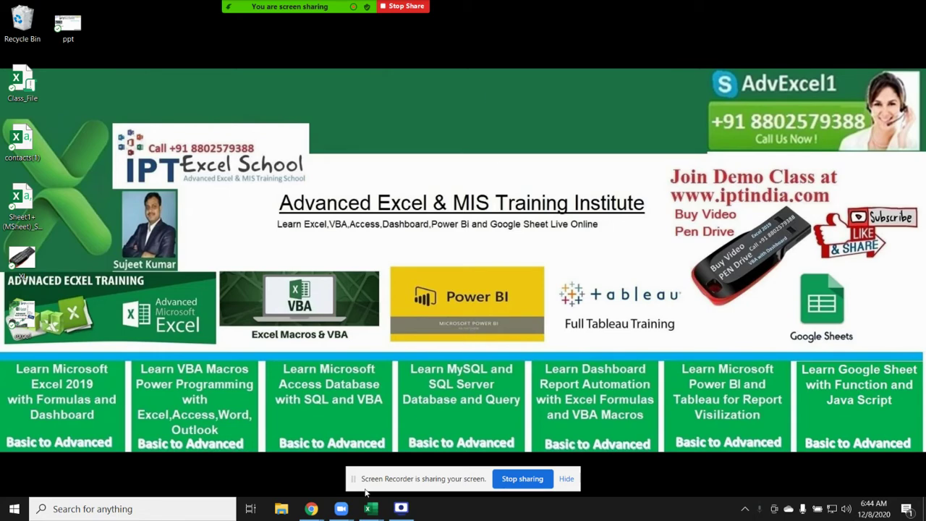
# Bring up Book1's Sheet4 and inspect the RANDBETWEEN(10,90) formulas in H16, M10 and L8.
pyautogui.moveTo(370, 507)
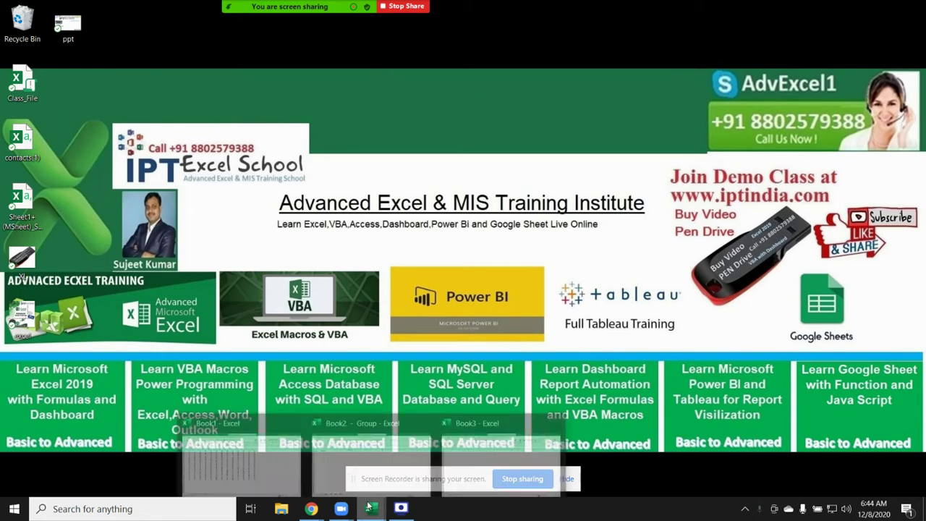
pyautogui.click(290, 463)
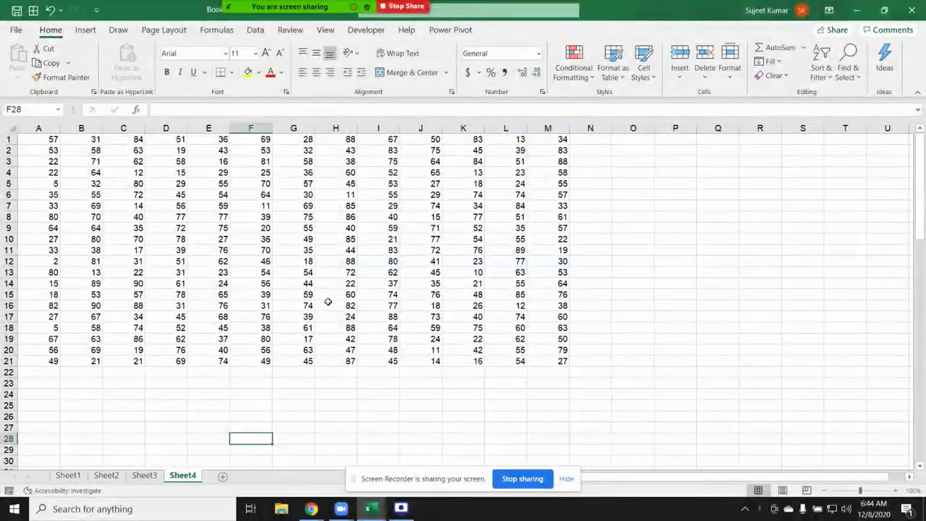
pyautogui.click(328, 304)
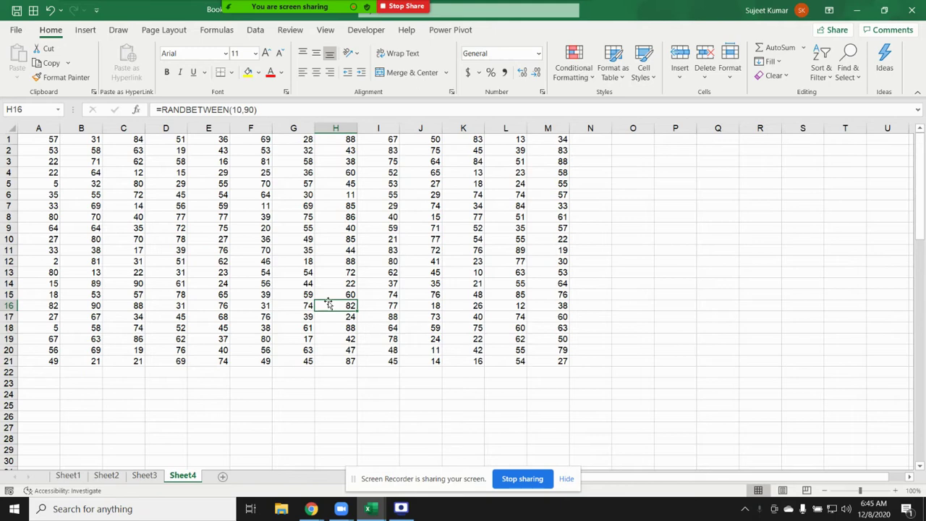
pyautogui.click(641, 237)
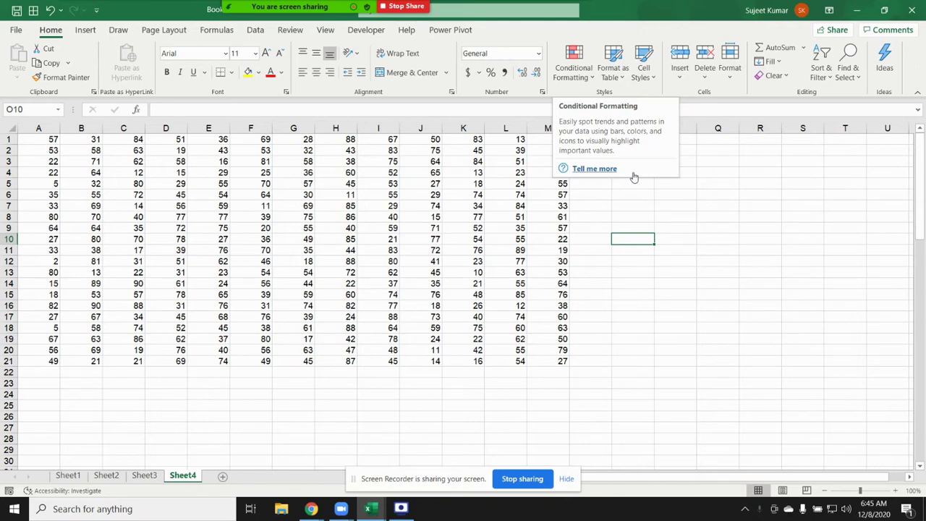
pyautogui.click(531, 242)
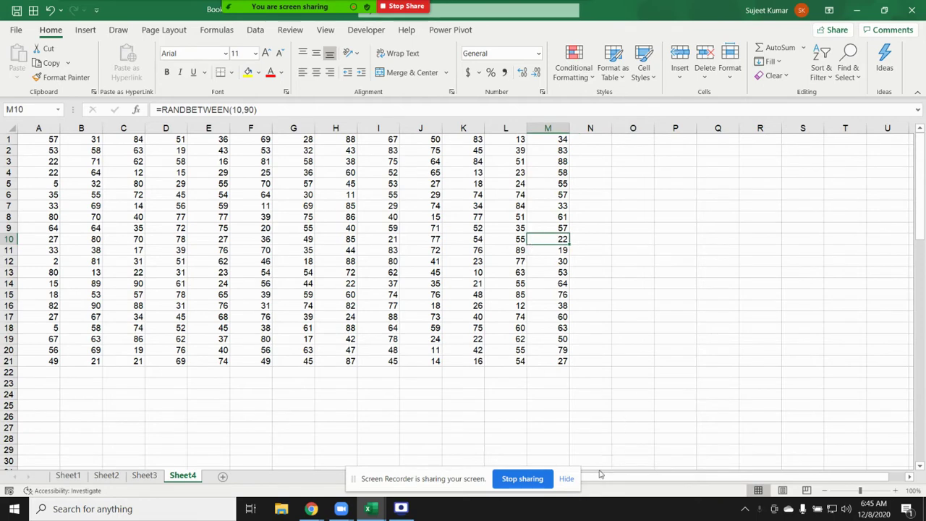
pyautogui.click(517, 217)
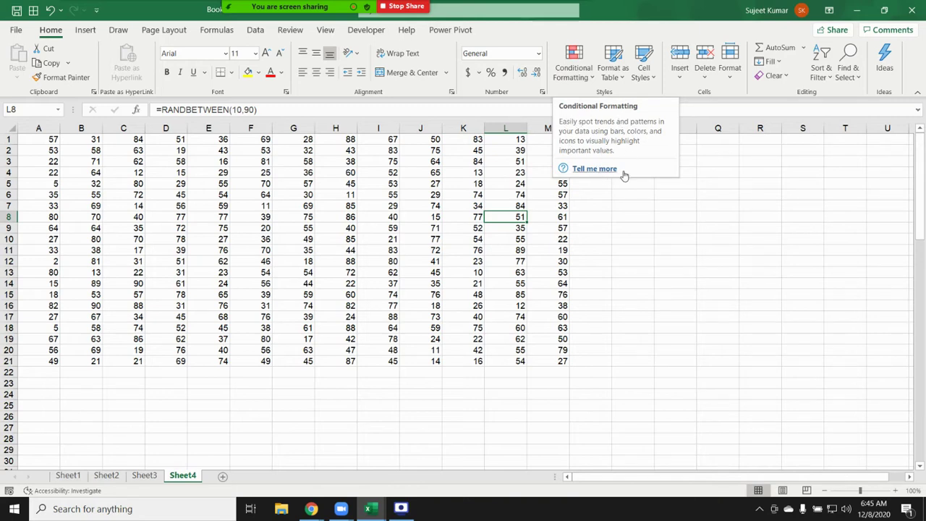
# Open the conditional formatting help article in the Help pane and scroll into it.
pyautogui.click(614, 172)
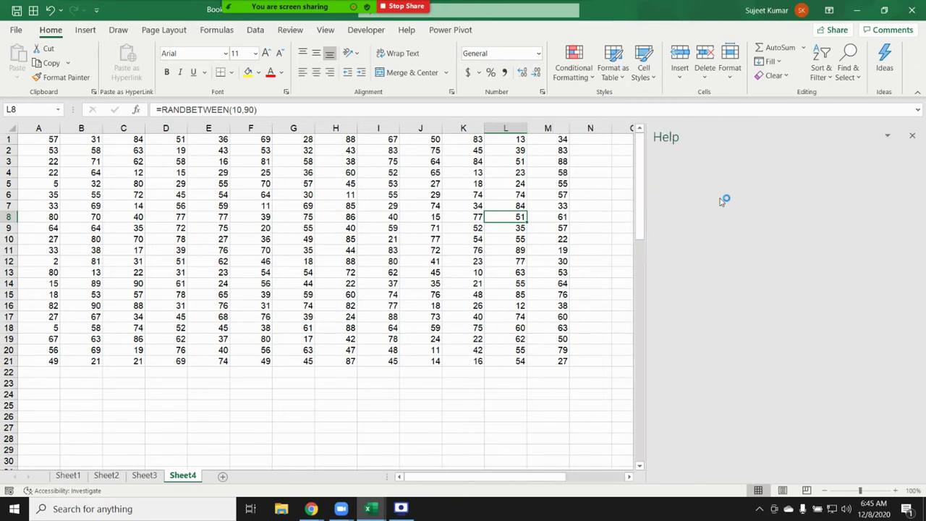
pyautogui.scroll(-5, 773, 311)
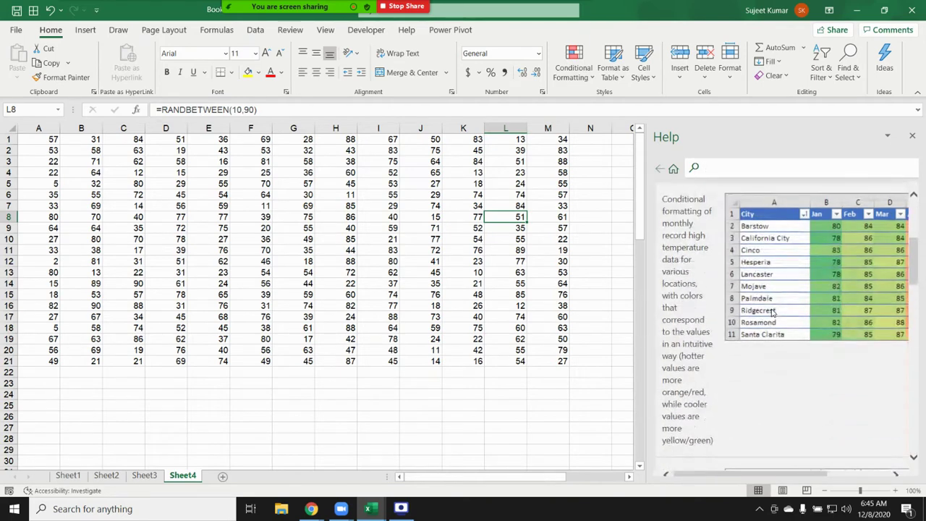
pyautogui.scroll(-3, 773, 311)
pyautogui.scroll(-3, 773, 315)
pyautogui.scroll(-3, 771, 319)
pyautogui.scroll(-3, 771, 321)
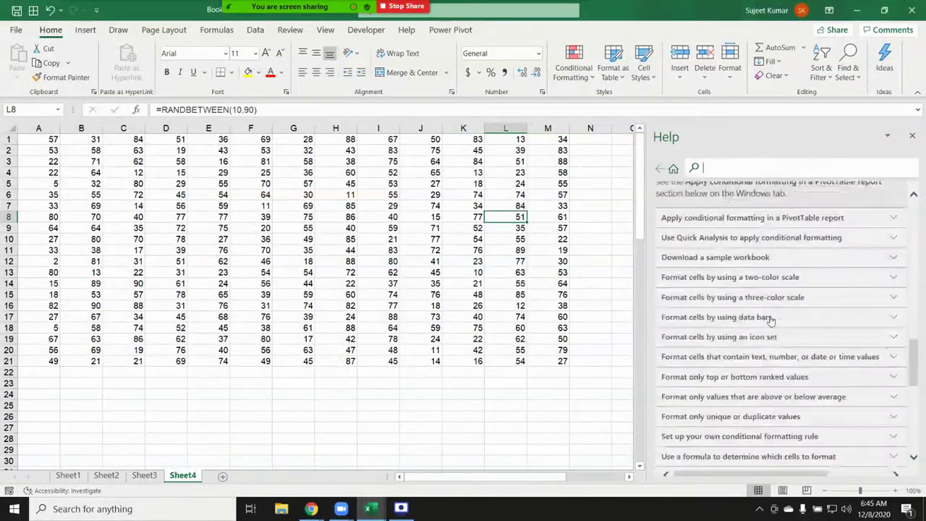
pyautogui.scroll(-2, 771, 321)
# Expand 'Format cells by using a three-color scale' and read through the guidance.
pyautogui.click(730, 217)
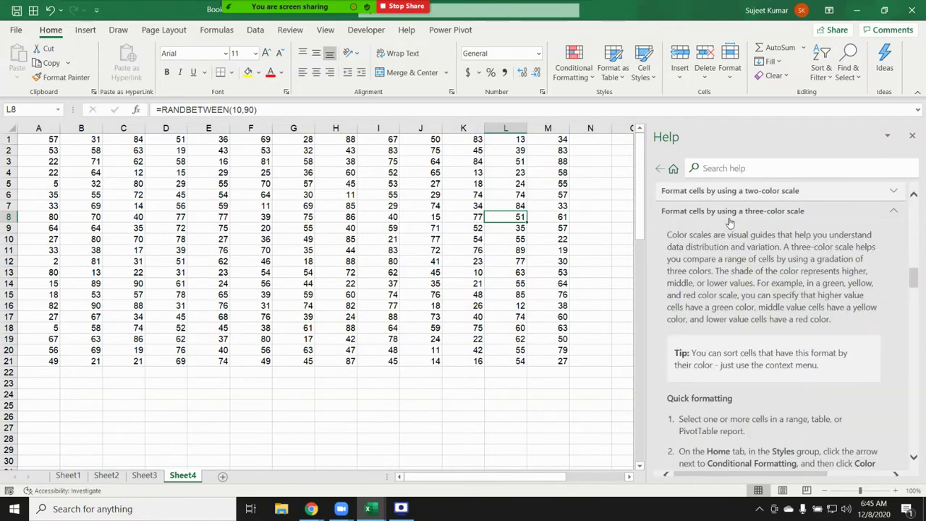
pyautogui.scroll(-1, 731, 217)
pyautogui.scroll(-2, 737, 218)
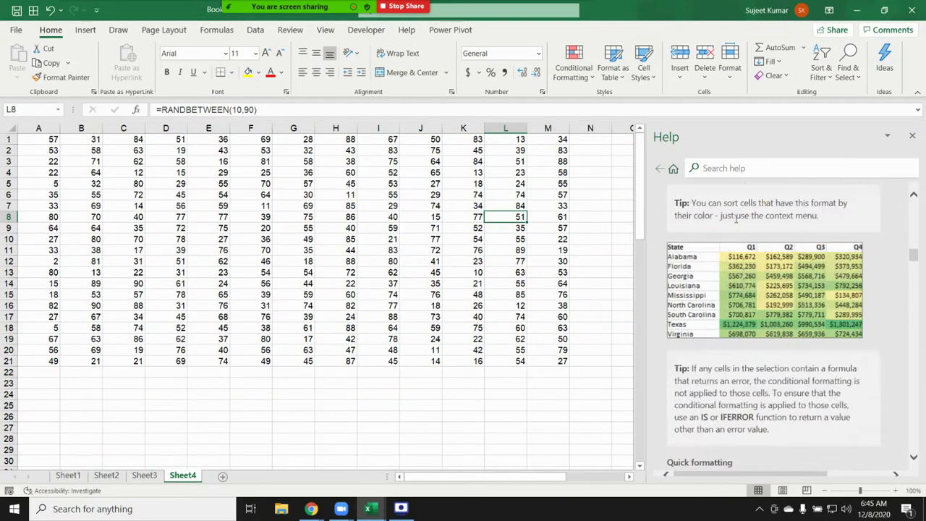
pyautogui.scroll(-3, 737, 218)
pyautogui.scroll(-3, 737, 224)
pyautogui.scroll(-2, 737, 231)
pyautogui.scroll(-3, 737, 236)
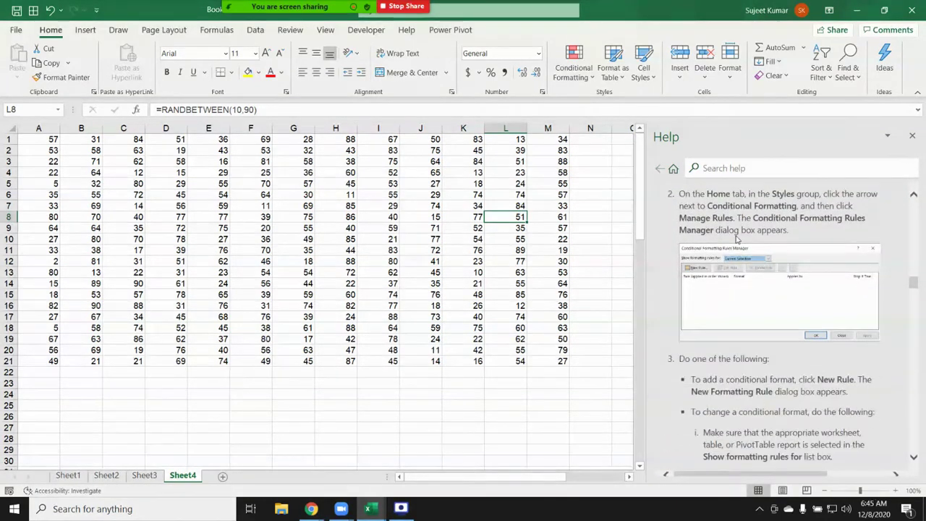
pyautogui.scroll(-5, 737, 239)
pyautogui.scroll(-3, 737, 239)
pyautogui.scroll(-2, 736, 240)
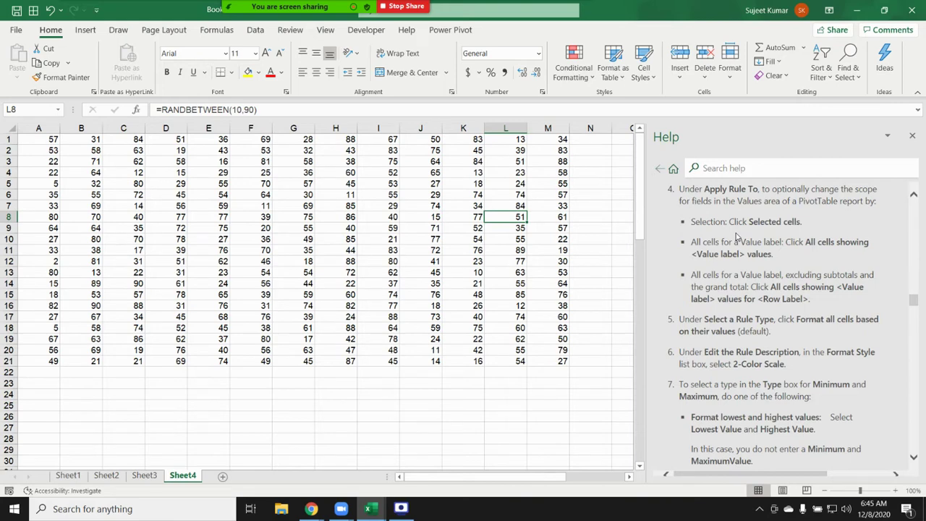
pyautogui.scroll(-3, 736, 239)
pyautogui.scroll(-3, 737, 239)
pyautogui.scroll(-3, 736, 239)
pyautogui.scroll(-3, 736, 239)
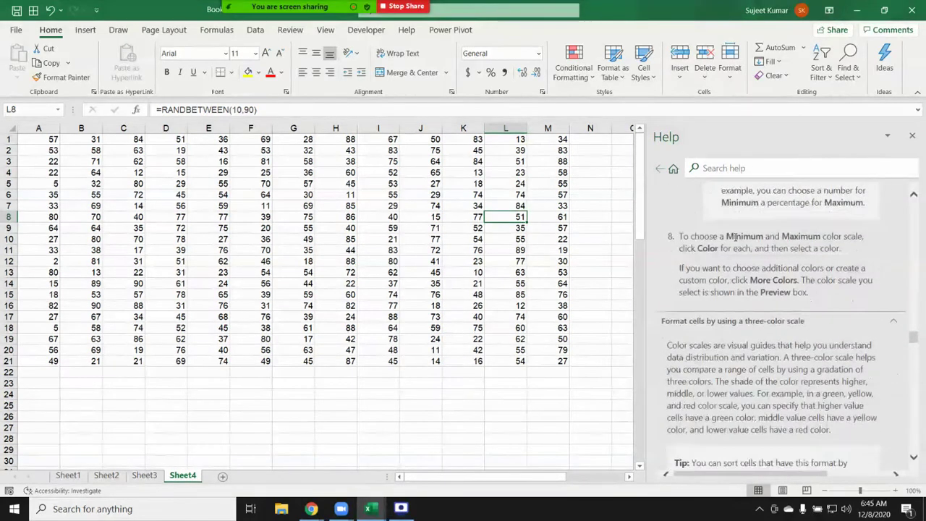
pyautogui.scroll(-3, 736, 238)
pyautogui.scroll(-3, 736, 241)
pyautogui.scroll(-3, 736, 242)
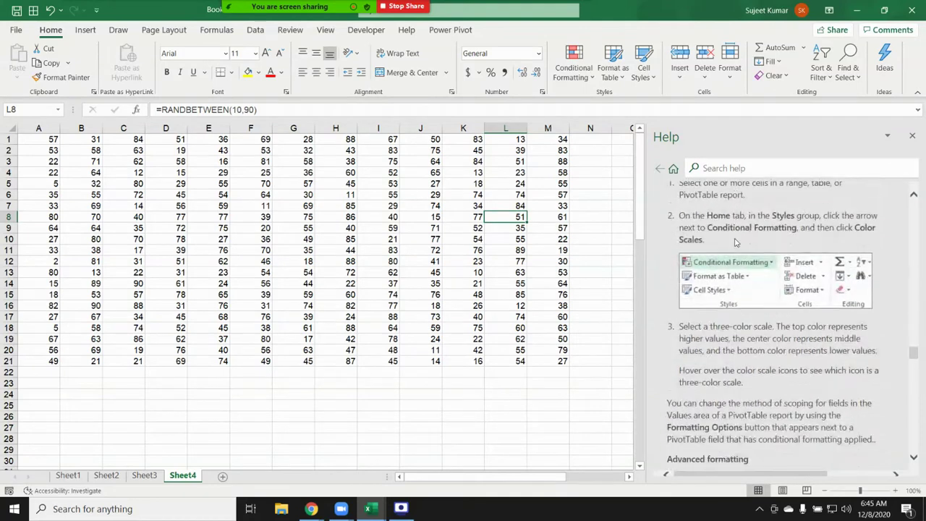
pyautogui.scroll(-3, 735, 242)
pyautogui.scroll(-3, 736, 242)
pyautogui.scroll(-3, 735, 242)
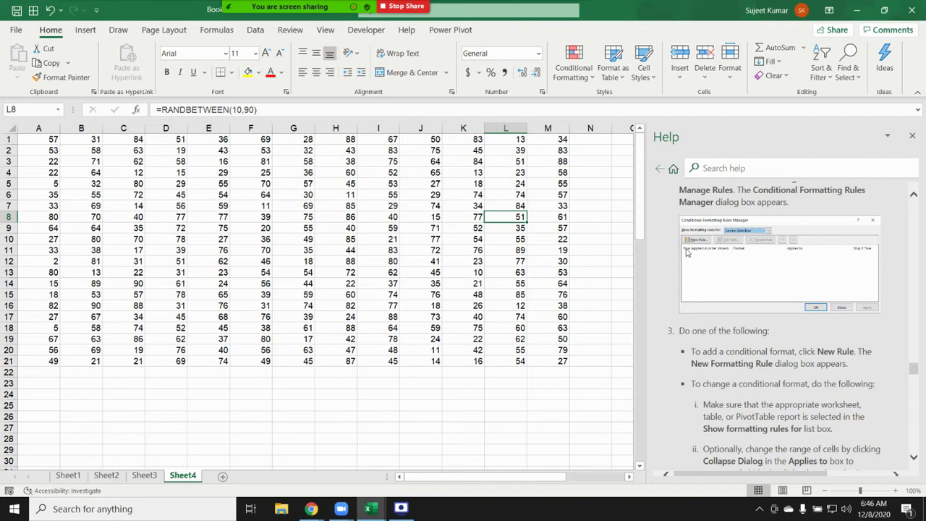
pyautogui.scroll(-5, 723, 267)
pyautogui.scroll(-5, 731, 279)
pyautogui.scroll(-5, 740, 286)
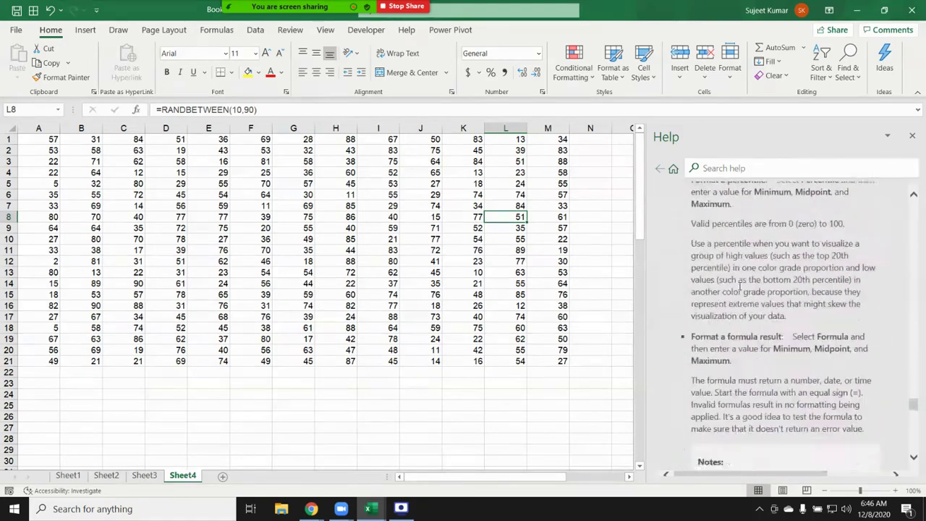
pyautogui.scroll(-5, 740, 287)
pyautogui.scroll(-5, 728, 304)
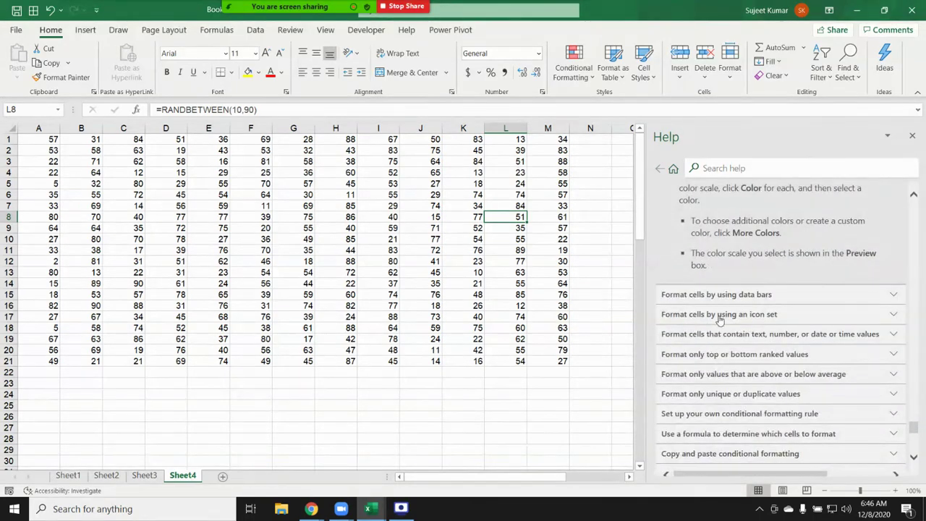
pyautogui.click(720, 316)
pyautogui.click(717, 296)
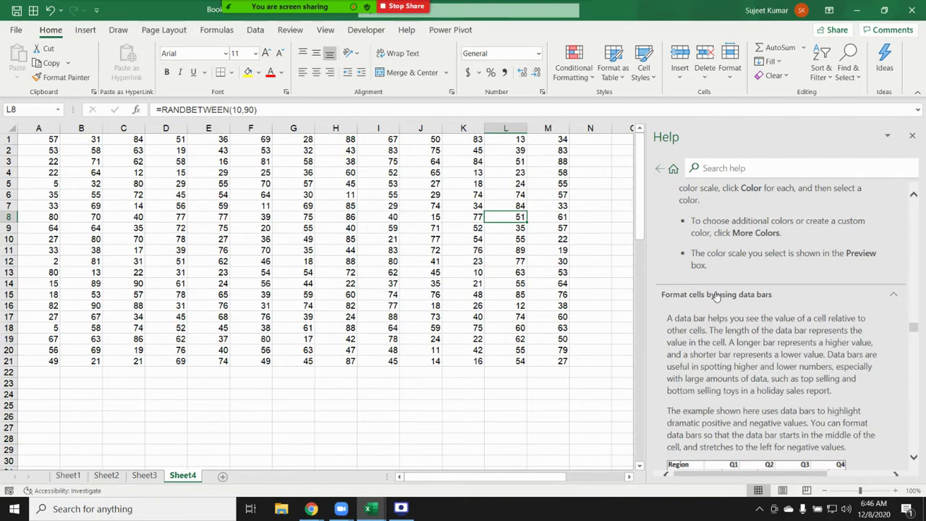
pyautogui.scroll(-3, 715, 297)
pyautogui.scroll(-3, 715, 298)
pyautogui.scroll(-3, 714, 303)
pyautogui.scroll(-3, 713, 308)
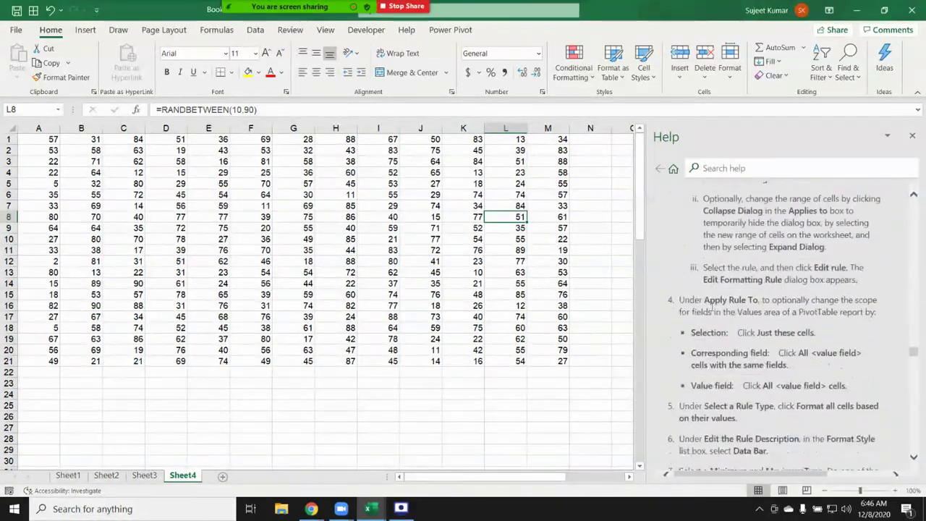
pyautogui.scroll(-3, 713, 308)
pyautogui.scroll(-3, 712, 308)
pyautogui.scroll(-3, 712, 307)
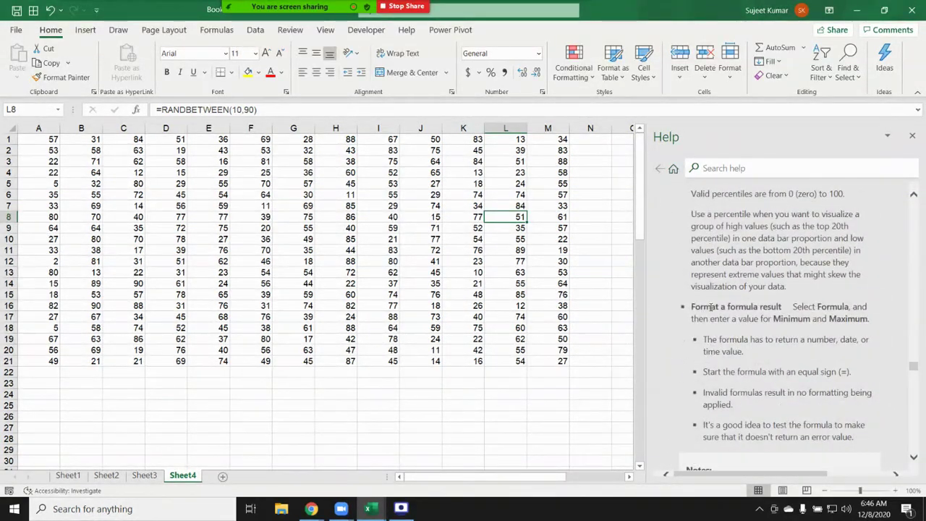
pyautogui.scroll(-3, 711, 307)
pyautogui.scroll(-3, 711, 307)
pyautogui.scroll(-3, 711, 307)
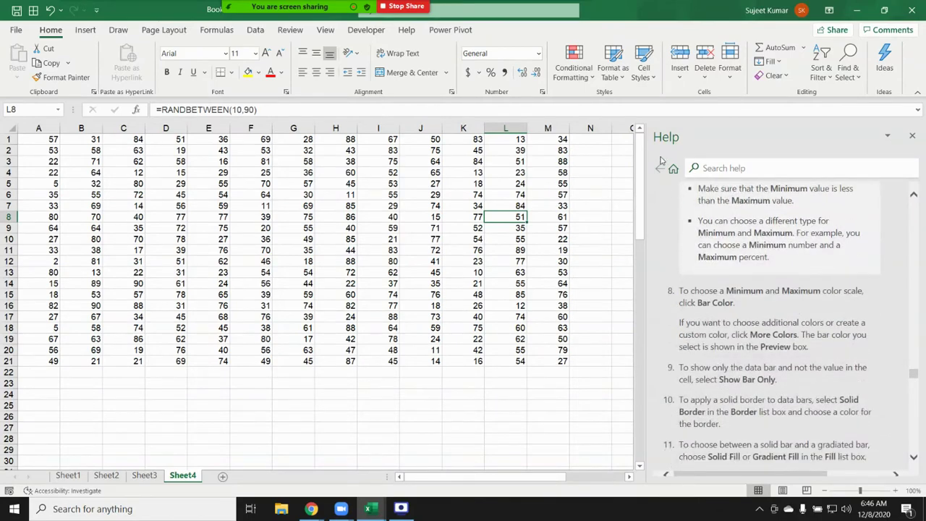
pyautogui.scroll(-3, 736, 316)
pyautogui.scroll(-3, 736, 318)
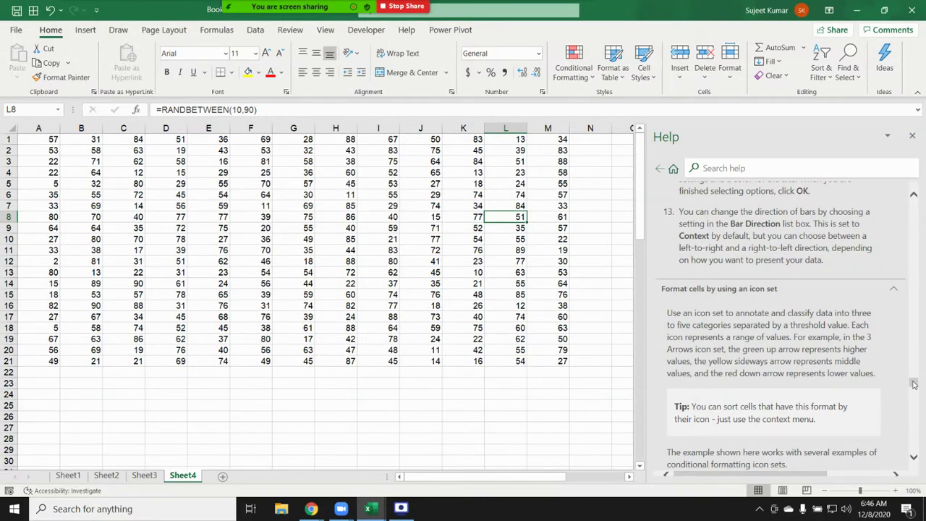
pyautogui.moveTo(914, 384); pyautogui.dragTo(891, 197)
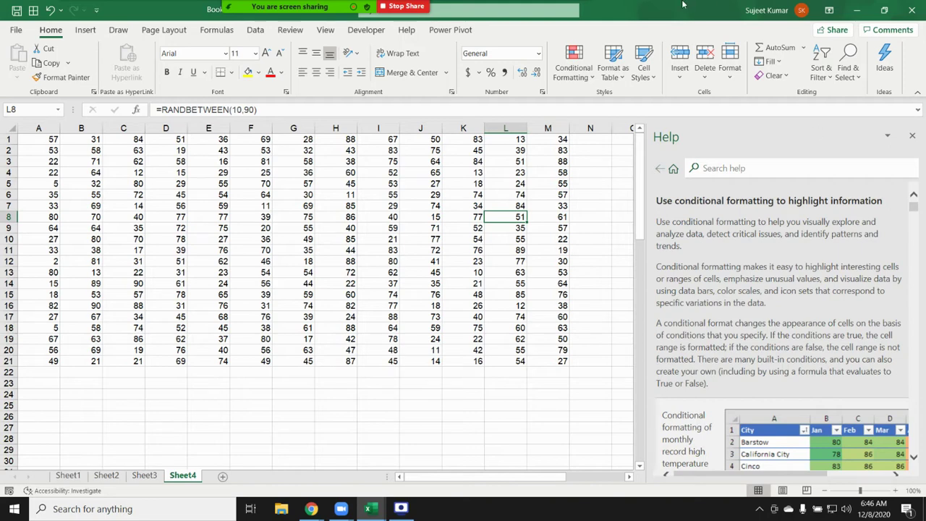
pyautogui.click(185, 13)
pyautogui.click(142, 16)
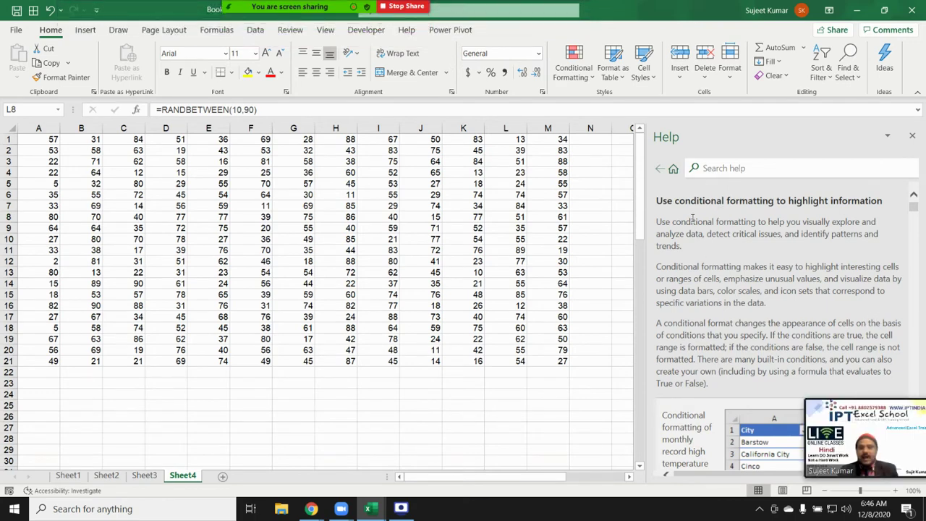
pyautogui.moveTo(868, 392)
pyautogui.moveTo(868, 391); pyautogui.dragTo(536, 382)
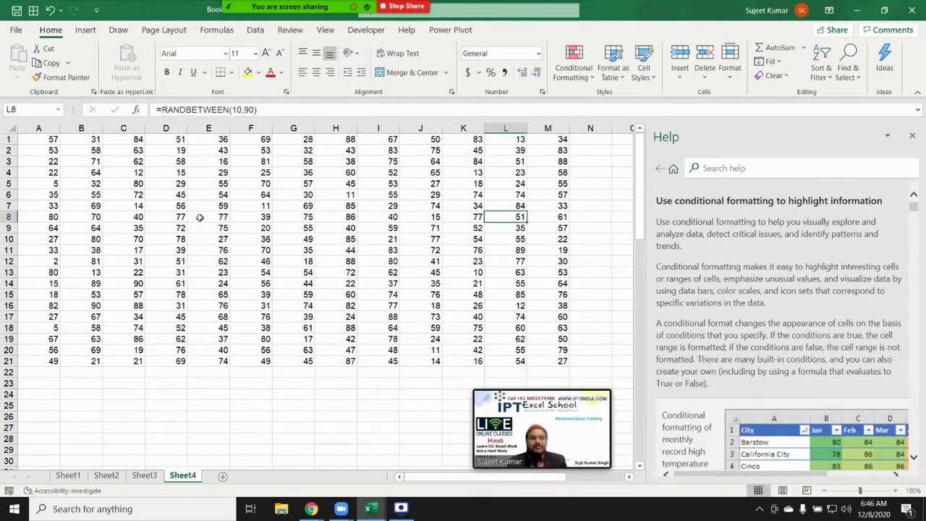
pyautogui.click(180, 206)
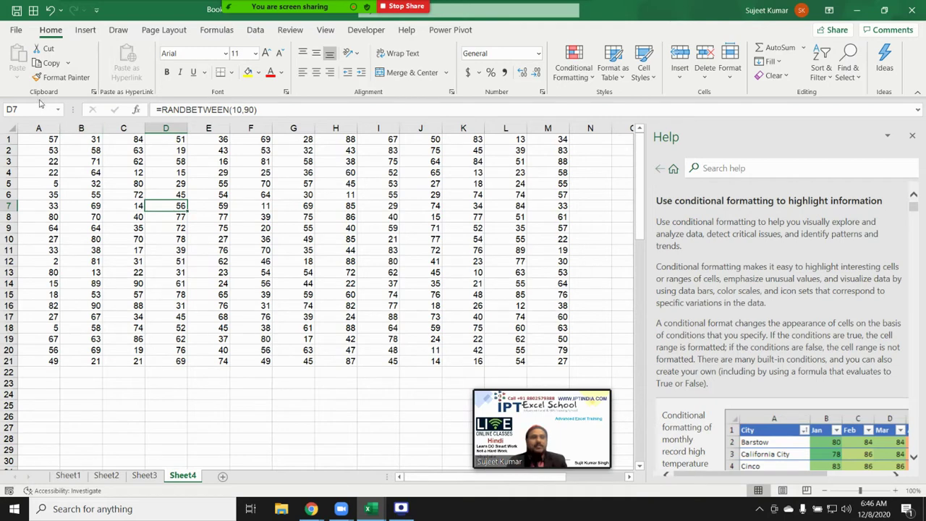
pyautogui.click(48, 64)
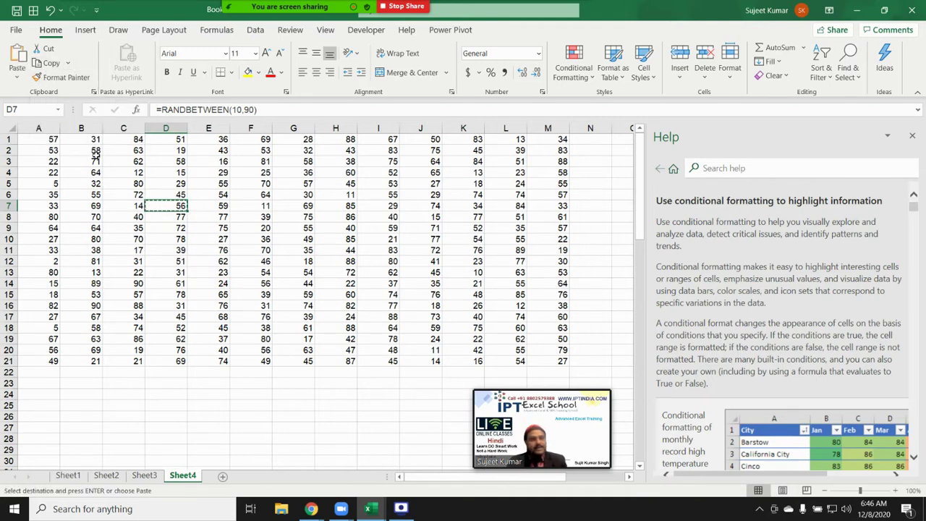
pyautogui.press('Escape')
pyautogui.click(199, 237)
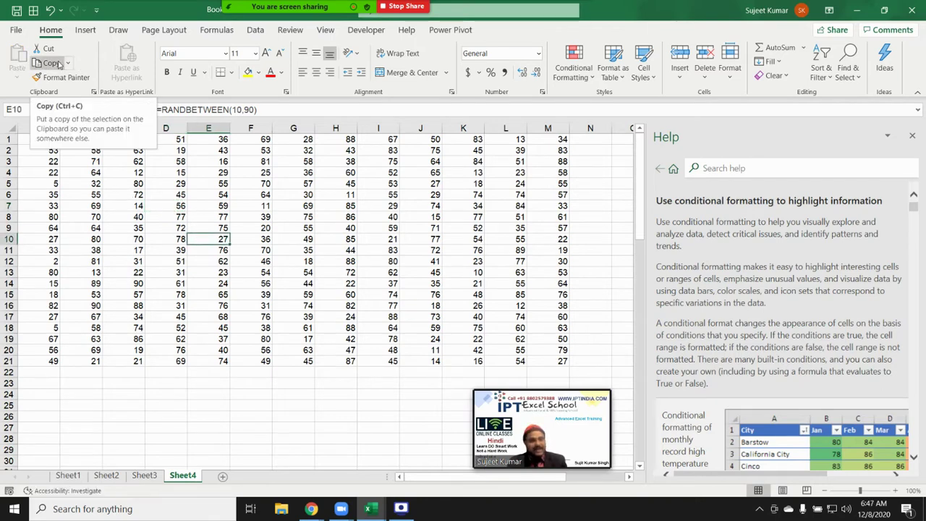
pyautogui.hotkey('ctrl', 'c')
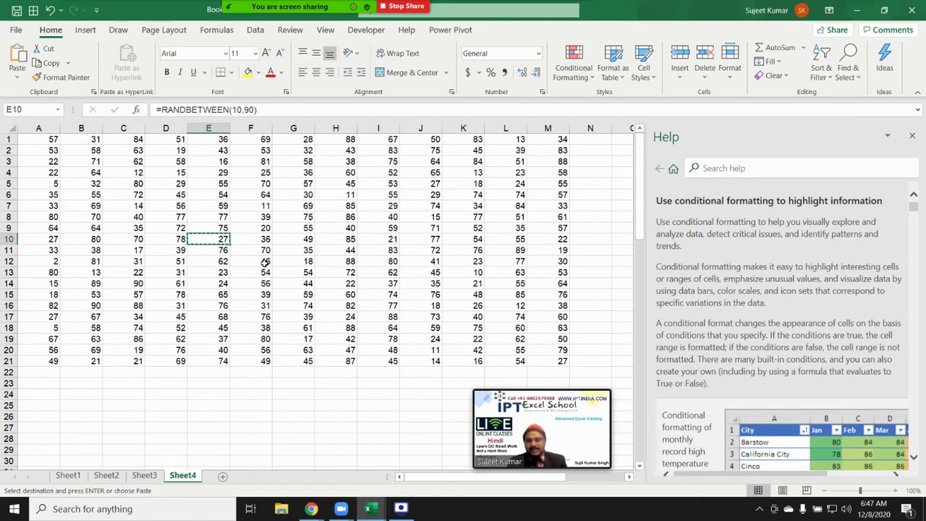
pyautogui.press('Escape')
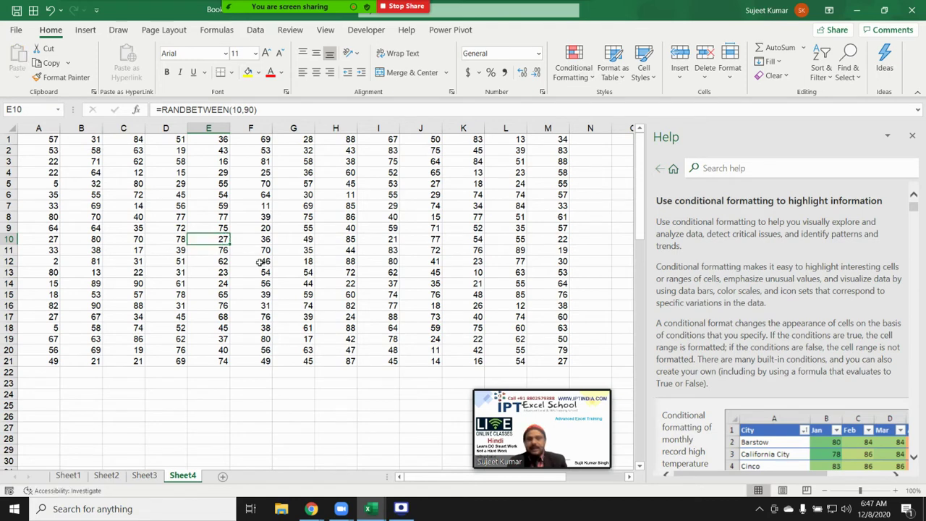
pyautogui.click(279, 272)
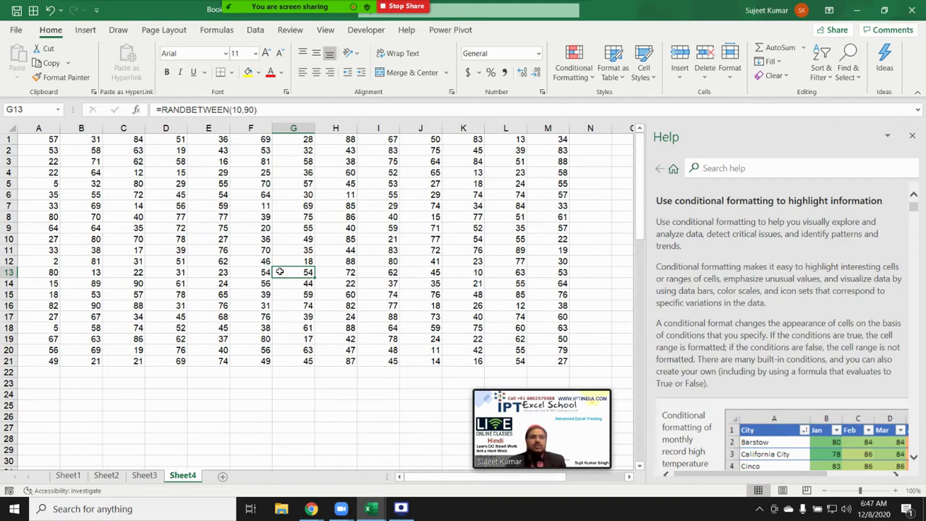
pyautogui.click(123, 170)
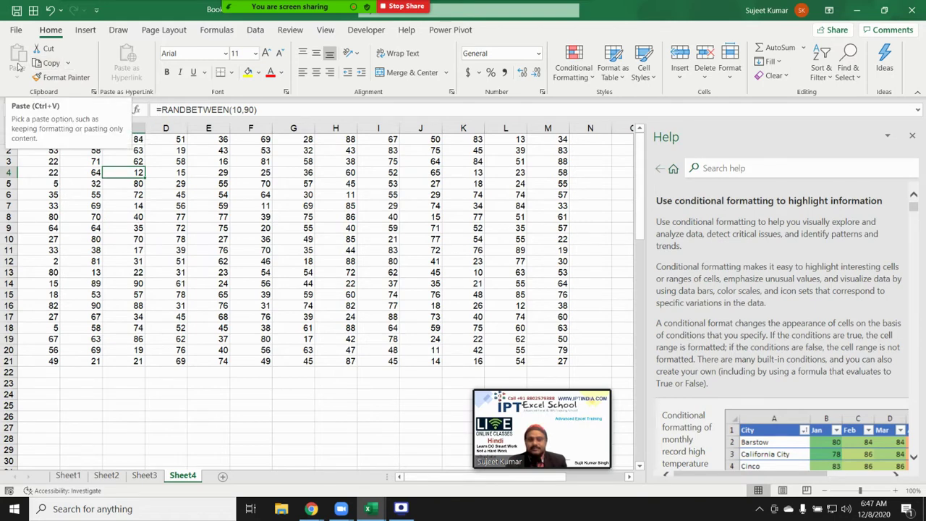
pyautogui.click(360, 351)
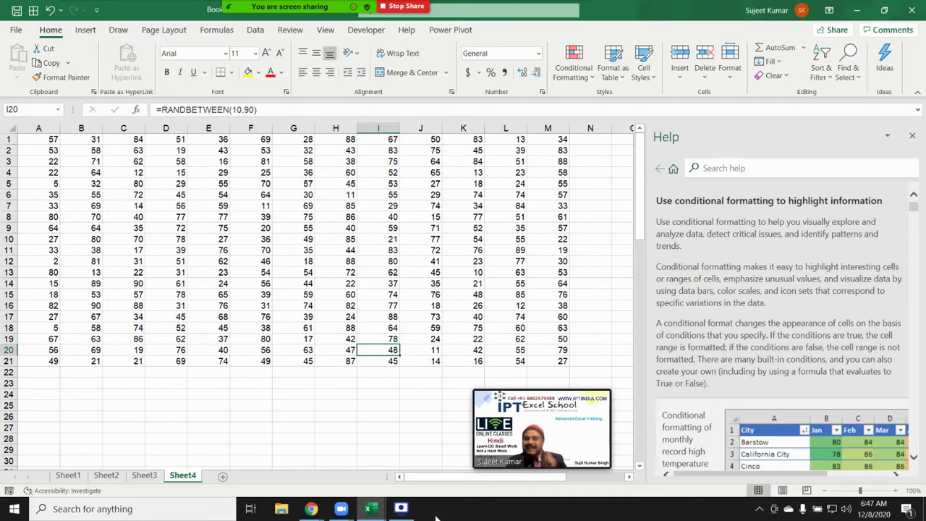
pyautogui.click(713, 171)
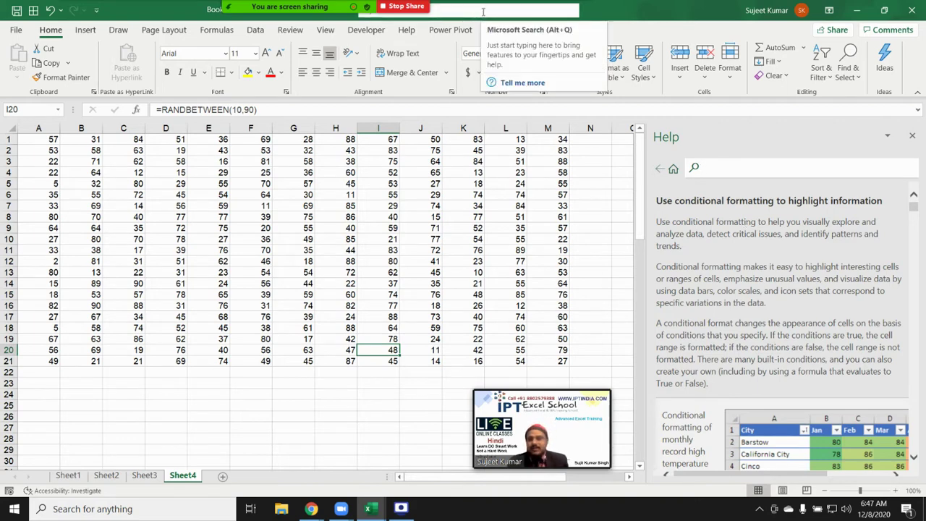
# Search the Help pane for 'sorcut' to list keyboard shortcut articles.
pyautogui.click(732, 167)
pyautogui.write('sor')
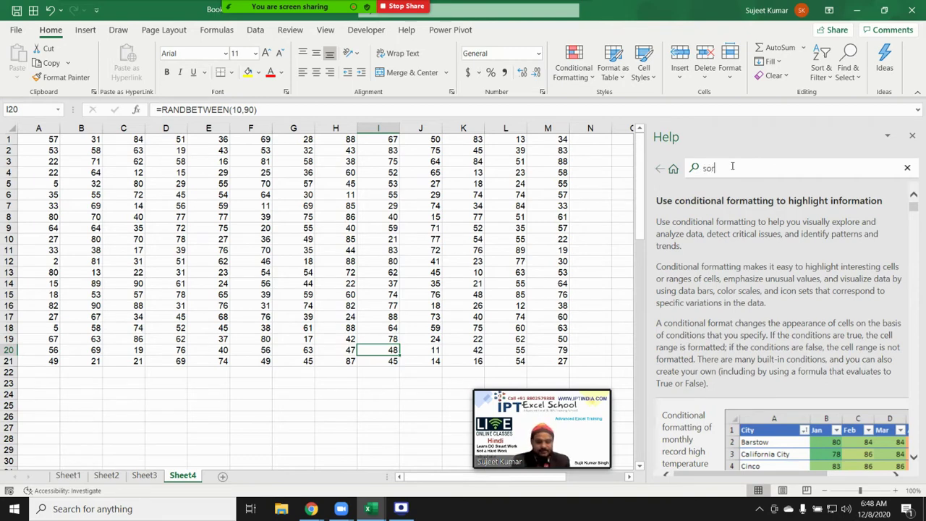
pyautogui.write('cut')
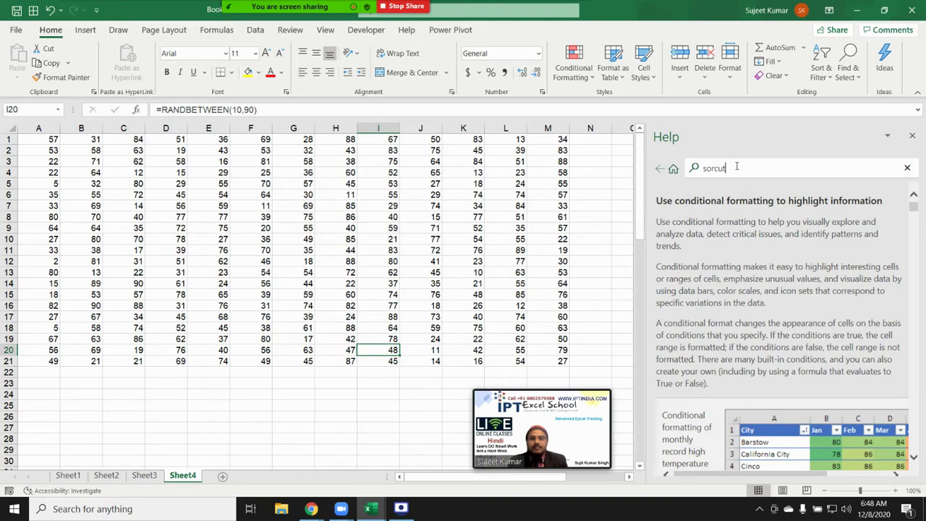
pyautogui.press('Return')
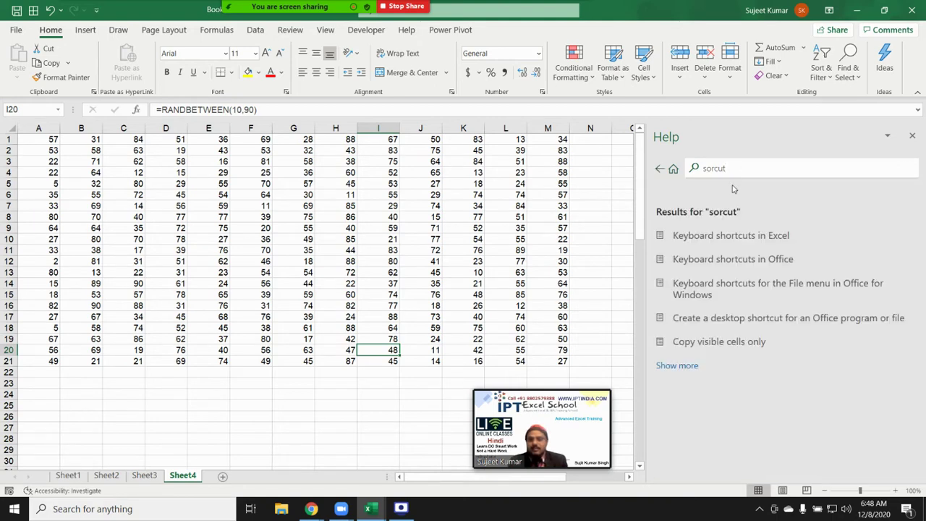
# Open 'Keyboard shortcuts in Excel' and find the shortcuts for accessing ribbon tabs.
pyautogui.click(702, 239)
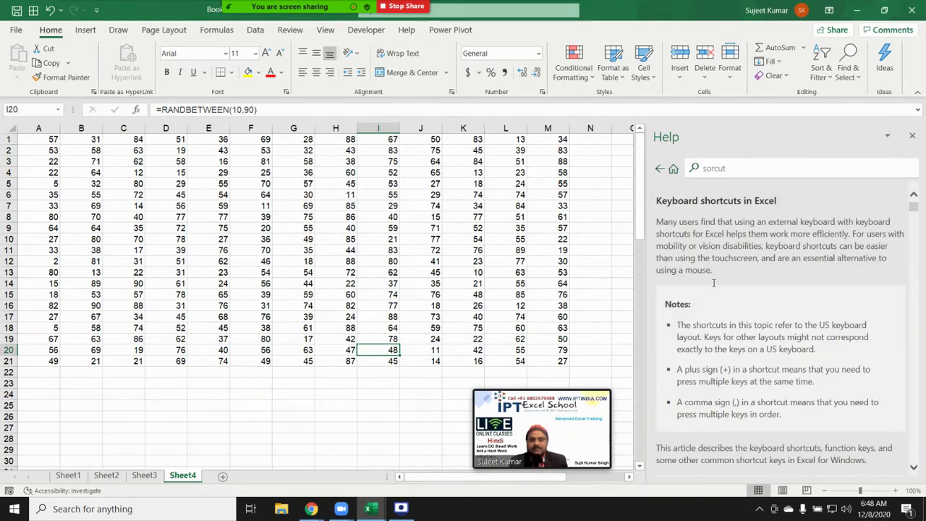
pyautogui.scroll(-3, 737, 325)
pyautogui.scroll(-4, 734, 322)
pyautogui.scroll(-4, 731, 325)
pyautogui.scroll(-4, 730, 329)
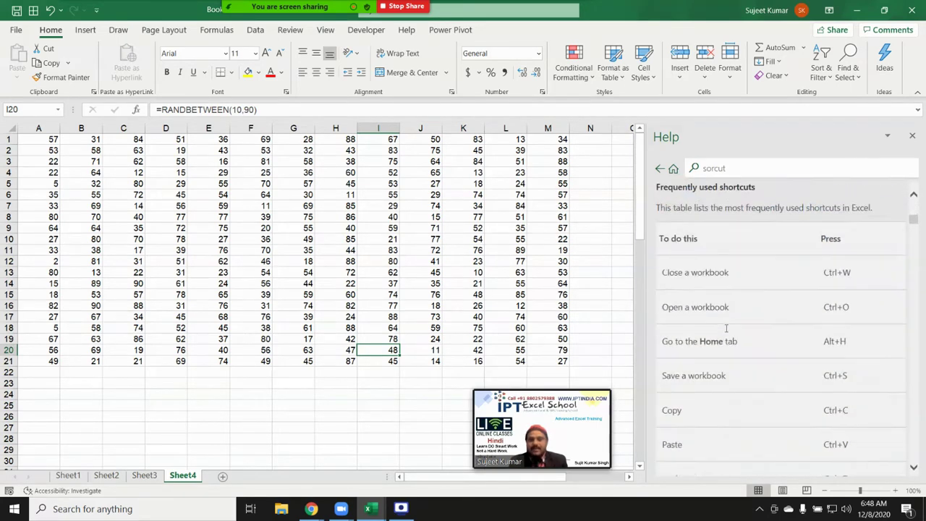
pyautogui.scroll(-3, 728, 333)
pyautogui.scroll(-3, 728, 333)
pyautogui.scroll(-4, 728, 332)
pyautogui.scroll(-5, 727, 331)
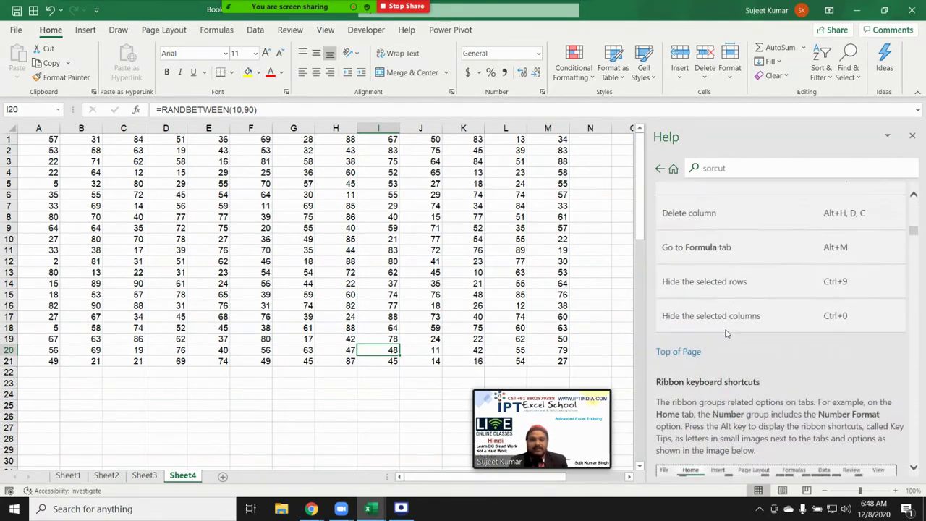
pyautogui.scroll(-5, 726, 330)
pyautogui.scroll(-5, 727, 330)
pyautogui.scroll(-4, 726, 331)
pyautogui.scroll(-4, 726, 332)
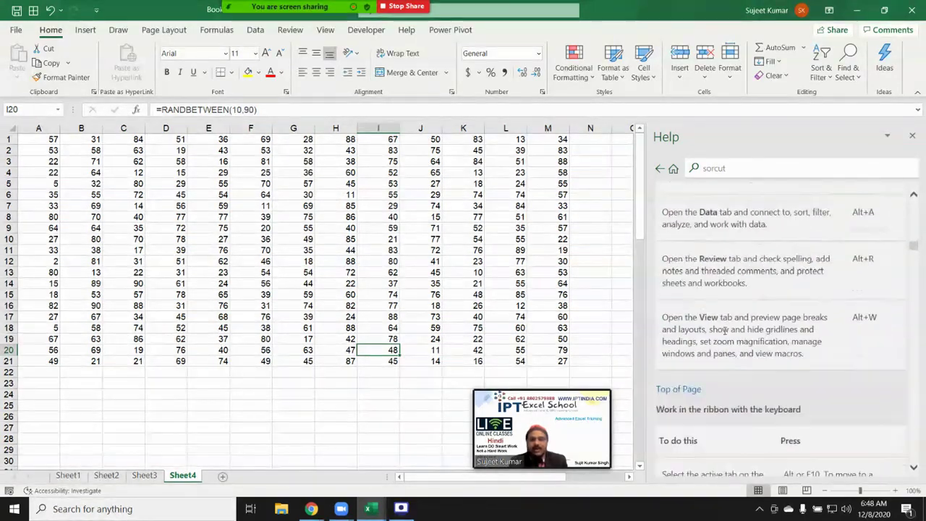
pyautogui.scroll(-2, 725, 332)
pyautogui.scroll(-4, 724, 332)
pyautogui.scroll(-5, 723, 330)
pyautogui.scroll(-5, 722, 328)
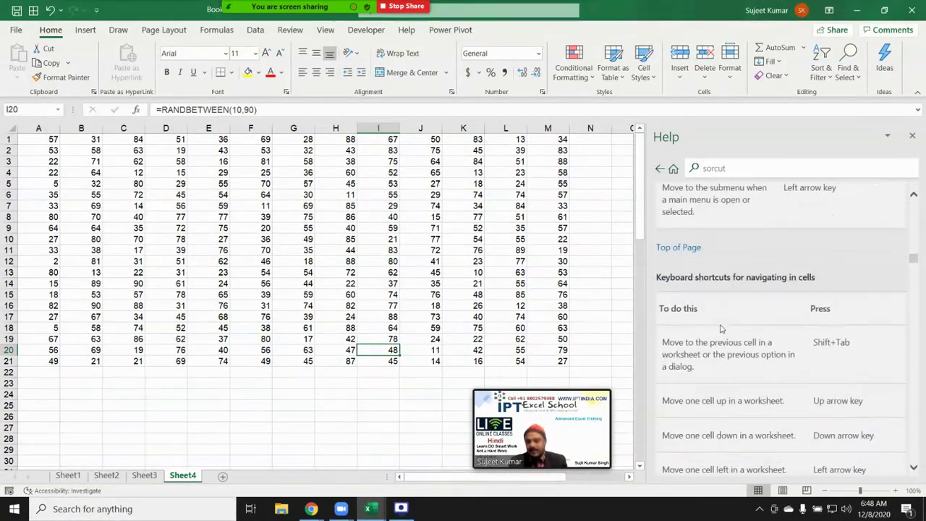
pyautogui.scroll(-4, 721, 327)
pyautogui.scroll(-5, 721, 326)
pyautogui.scroll(2, 720, 324)
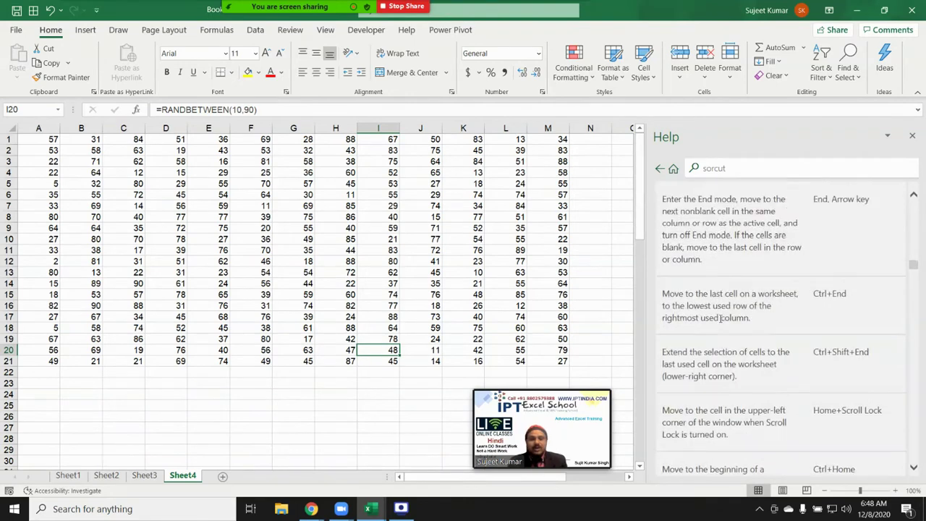
pyautogui.scroll(4, 721, 322)
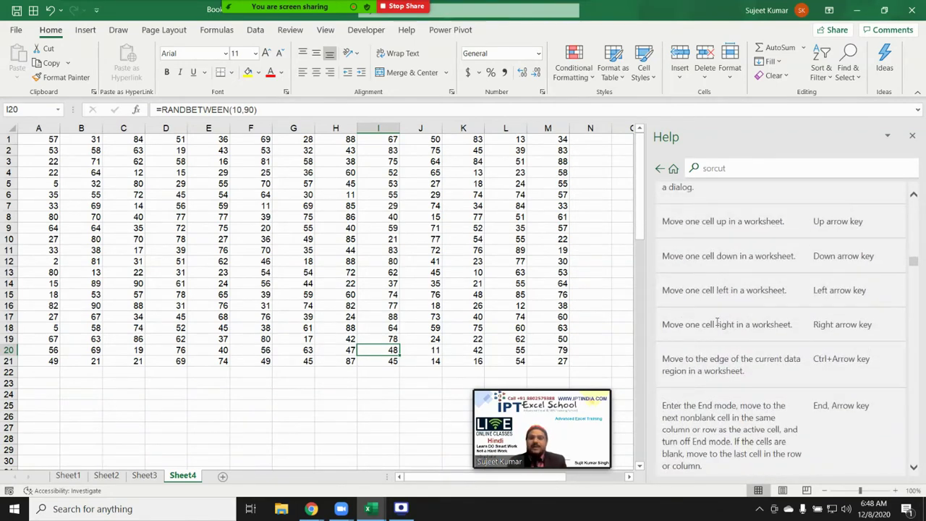
pyautogui.scroll(-5, 715, 320)
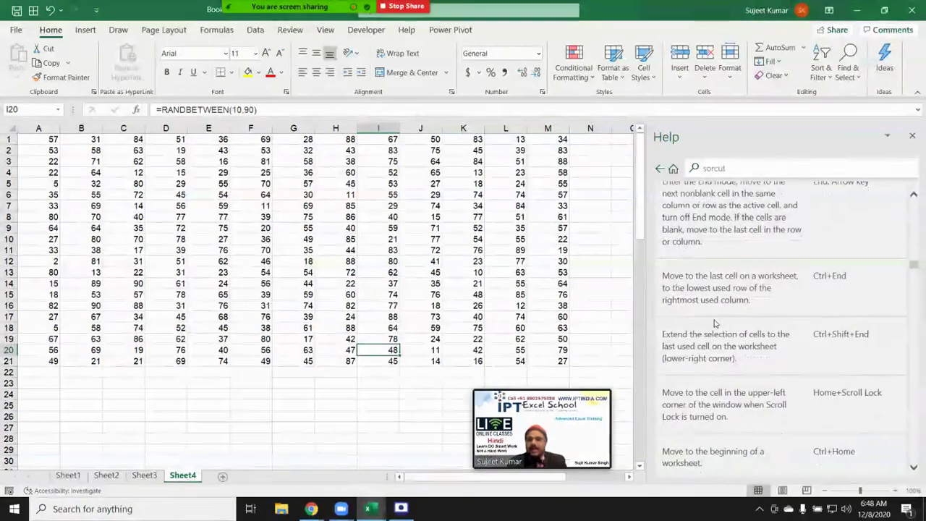
pyautogui.scroll(-3, 715, 320)
pyautogui.scroll(-3, 715, 320)
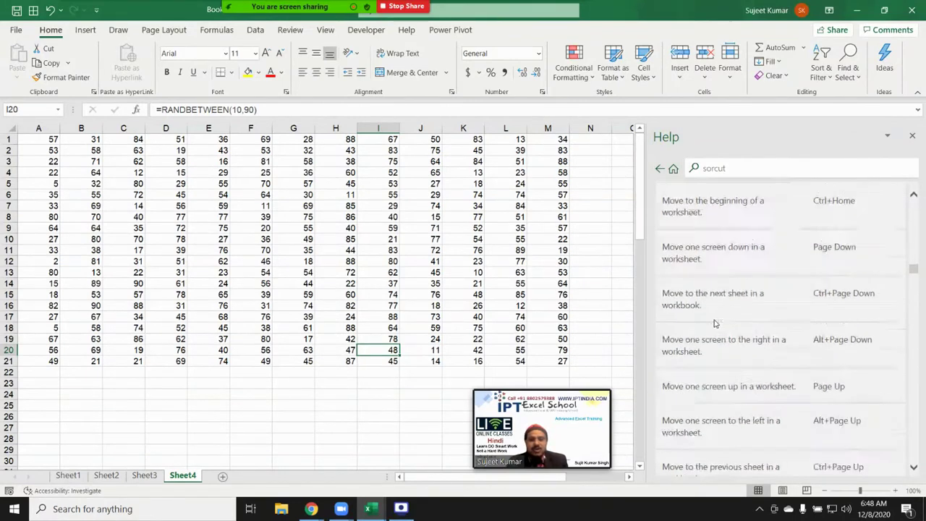
pyautogui.scroll(-1, 713, 320)
pyautogui.scroll(-3, 710, 319)
pyautogui.scroll(-3, 706, 318)
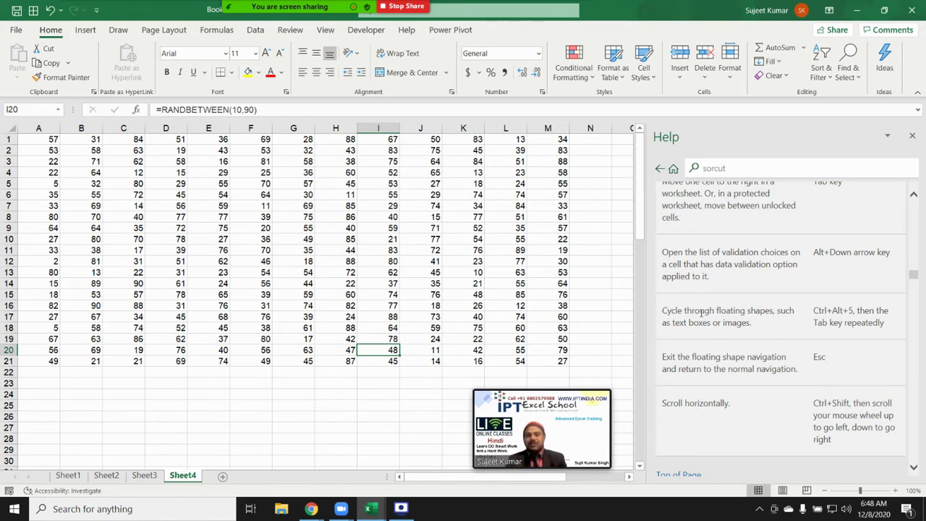
pyautogui.scroll(3, 820, 262)
pyautogui.scroll(3, 820, 262)
pyautogui.scroll(3, 820, 262)
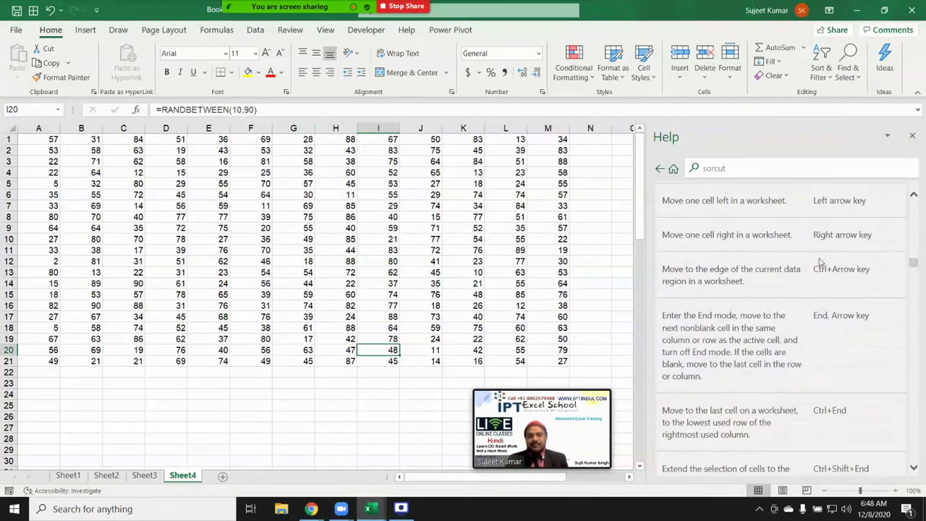
pyautogui.scroll(3, 820, 262)
pyautogui.scroll(3, 820, 262)
pyautogui.scroll(3, 820, 262)
pyautogui.scroll(3, 820, 259)
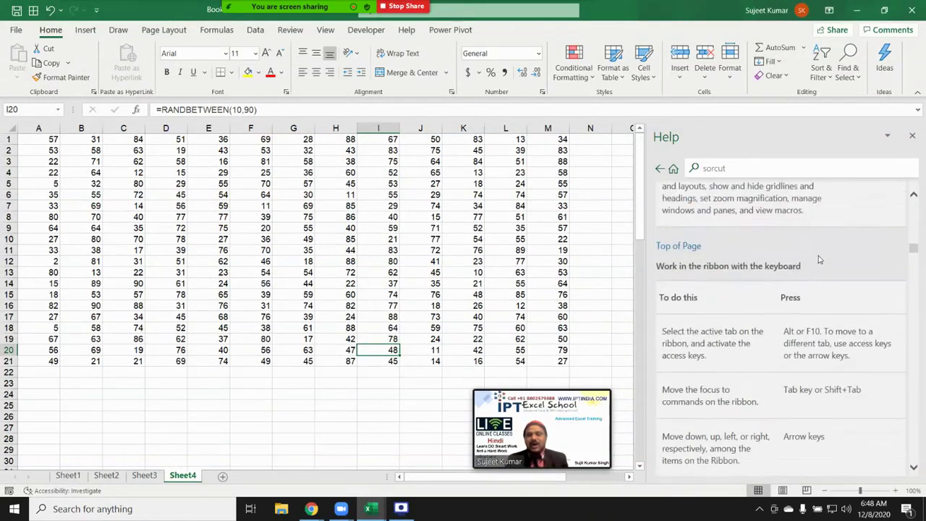
pyautogui.scroll(3, 820, 259)
pyautogui.scroll(3, 820, 259)
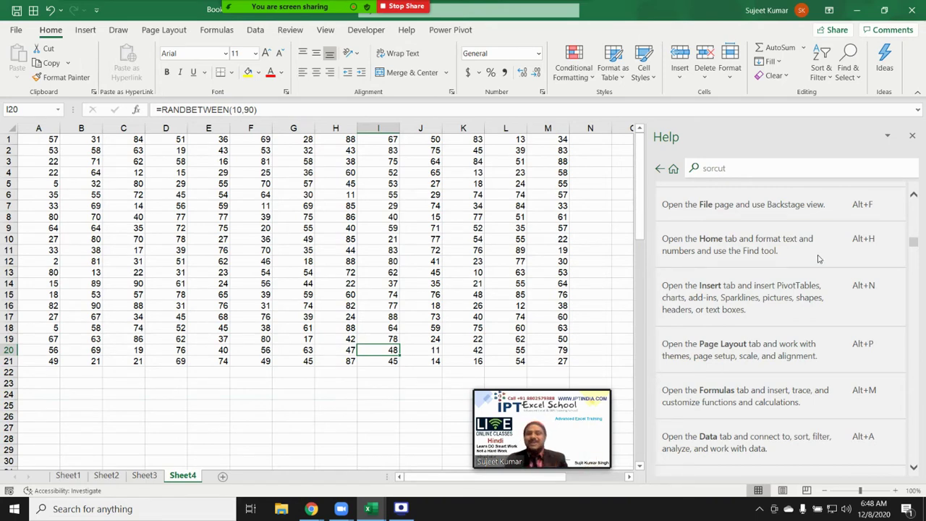
pyautogui.click(333, 283)
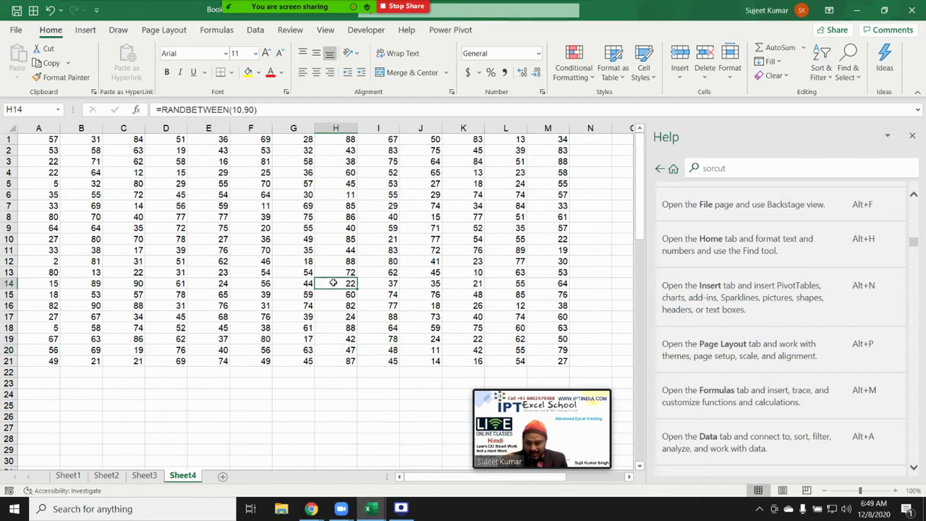
pyautogui.press('Down')
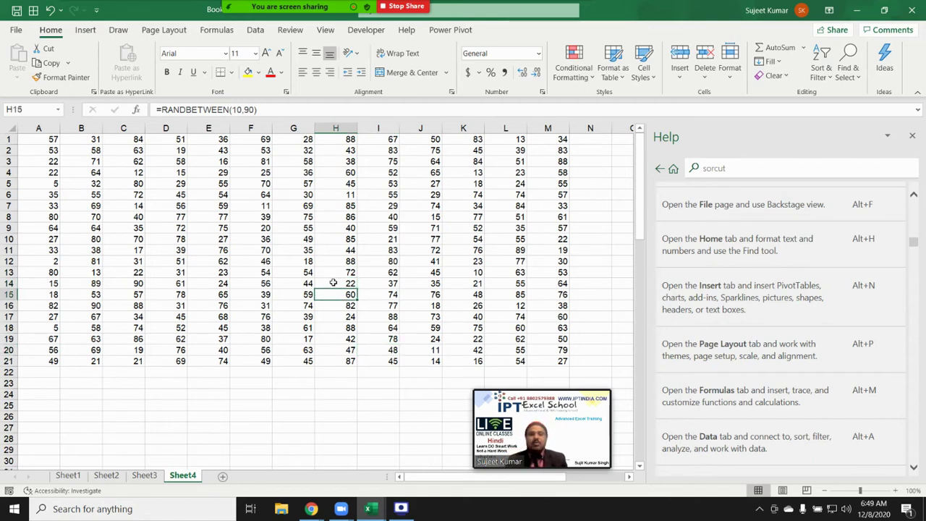
pyautogui.press('Down')
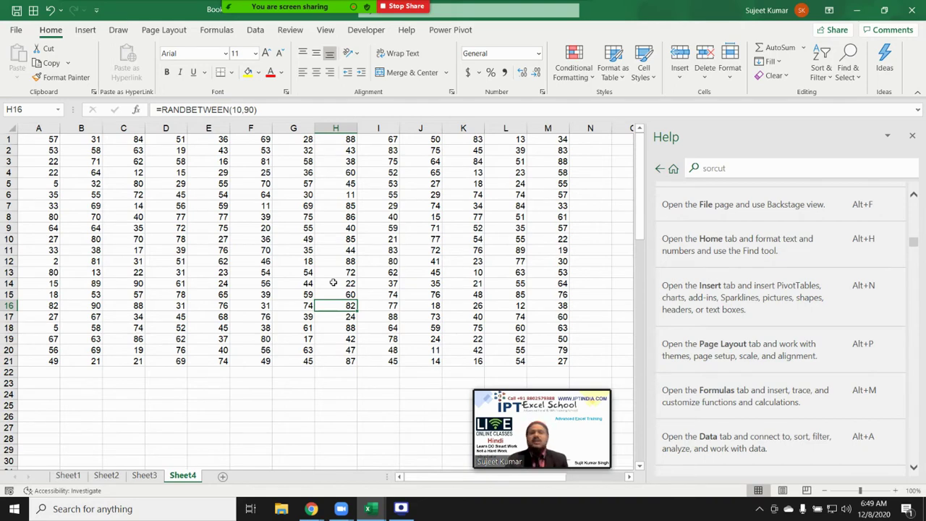
pyautogui.press('Down')
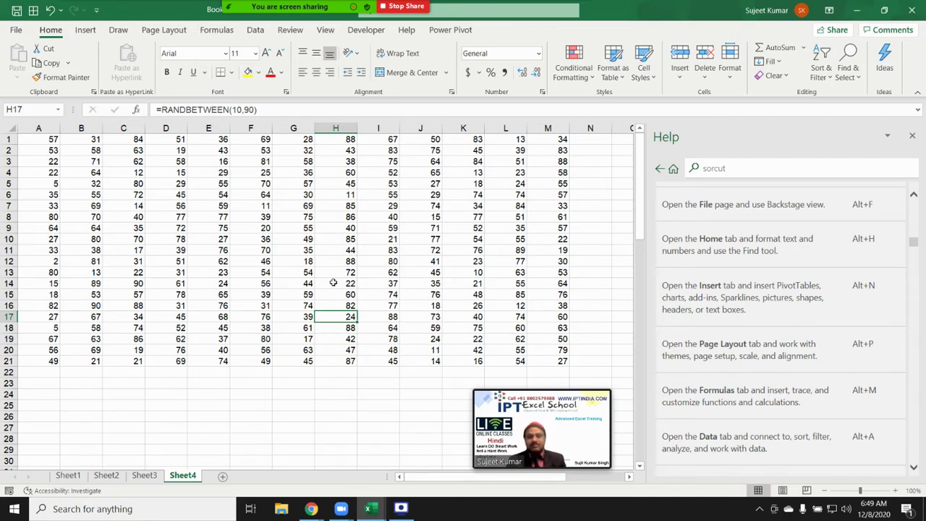
pyautogui.write('fd mg;ddc,g;lsdf[l')
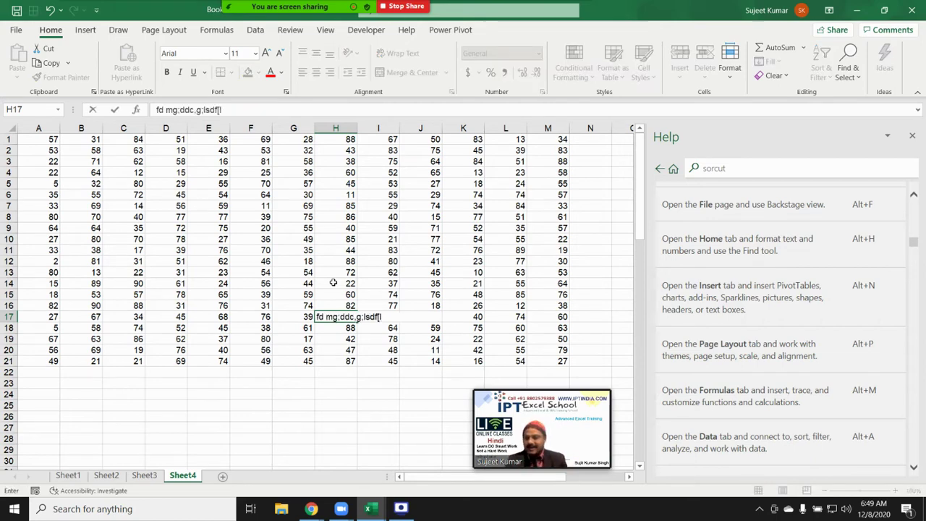
pyautogui.press('Escape')
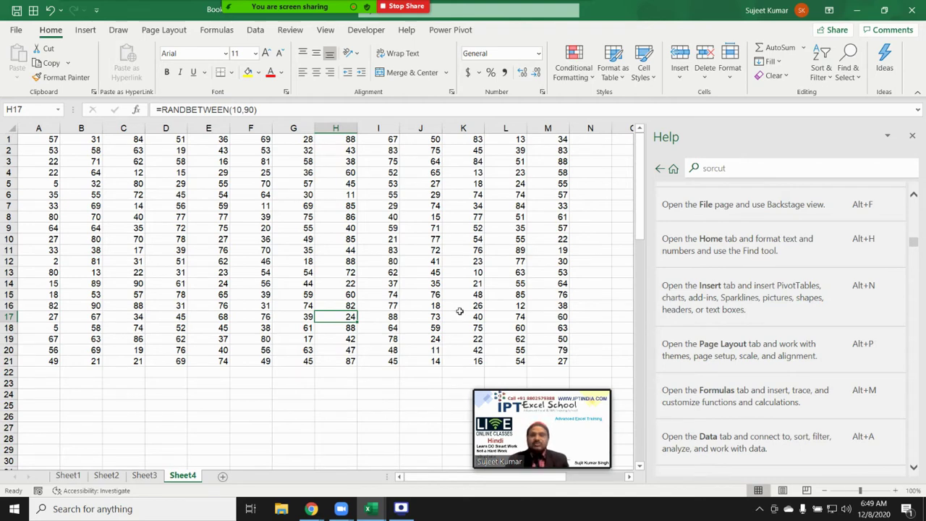
# Close the Help pane and select the block G4:K12 on Sheet4.
pyautogui.click(914, 135)
pyautogui.click(254, 207)
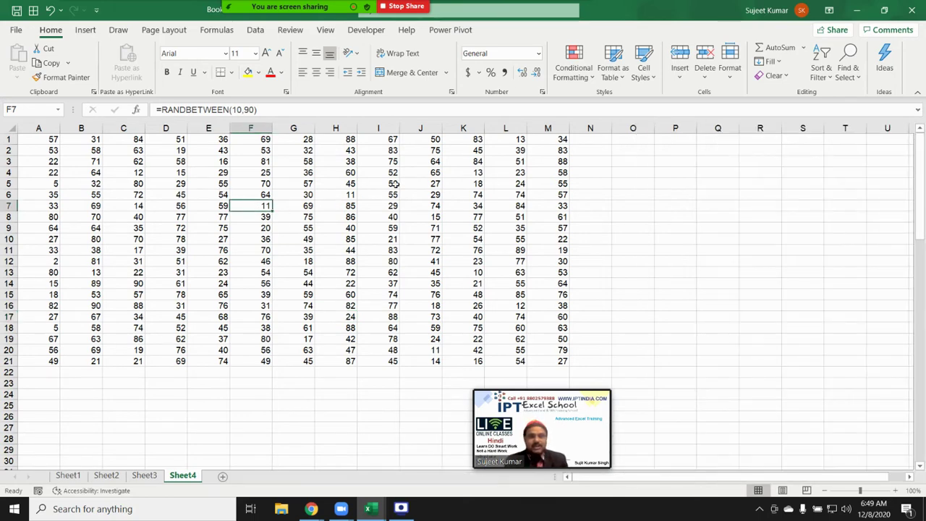
pyautogui.moveTo(278, 175); pyautogui.dragTo(447, 257)
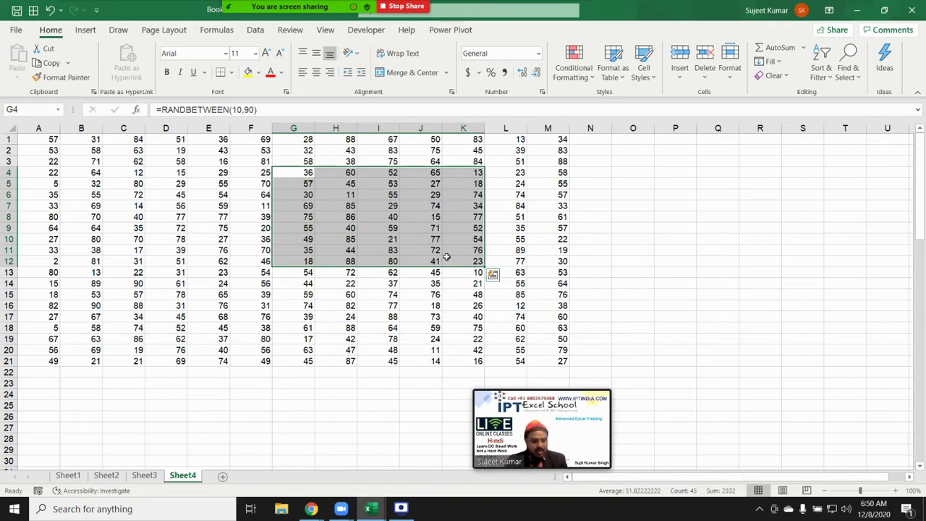
pyautogui.press('alt')
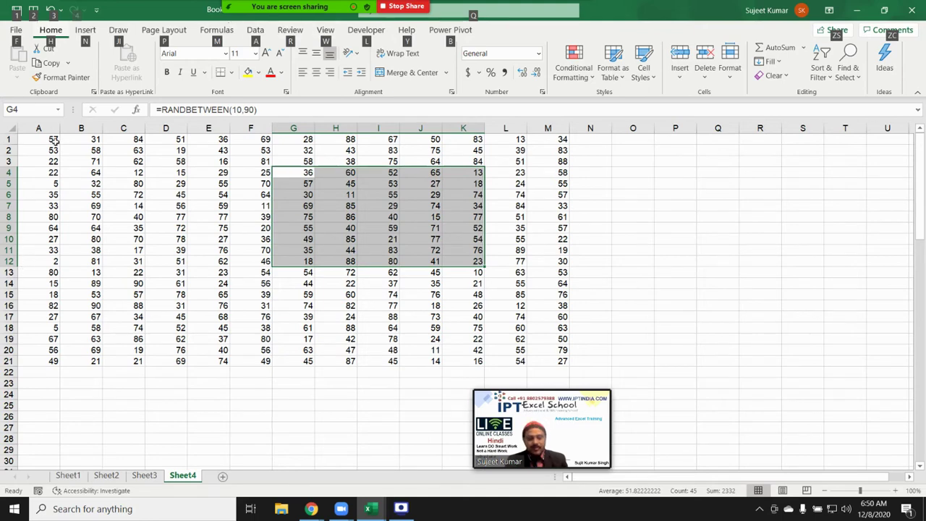
# Apply All Borders to G4:K12 via Alt, H, B, then select the empty range O5:T16.
pyautogui.press('h')
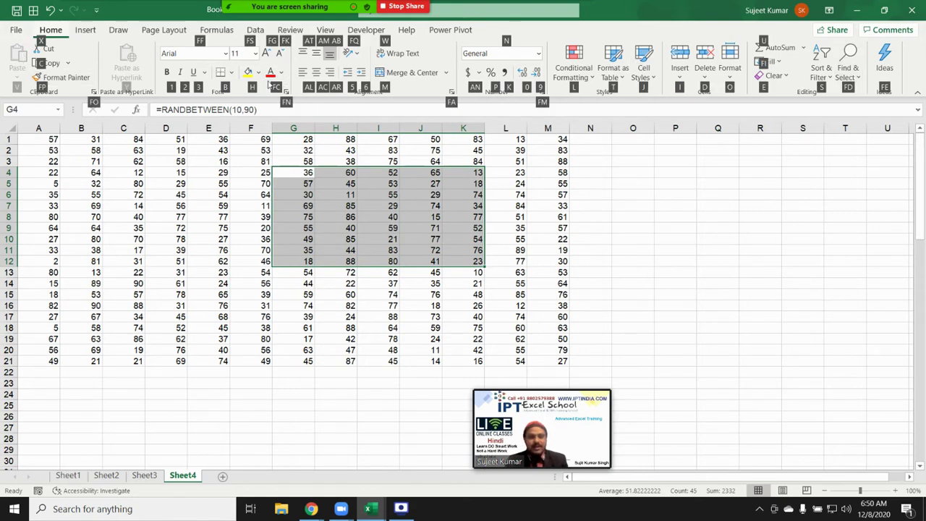
pyautogui.press('b')
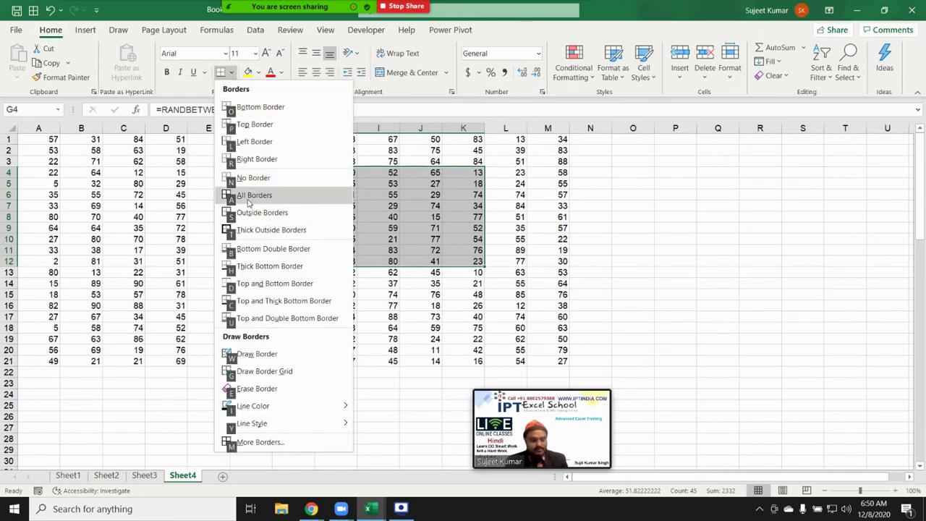
pyautogui.click(248, 203)
pyautogui.click(641, 241)
pyautogui.click(644, 189)
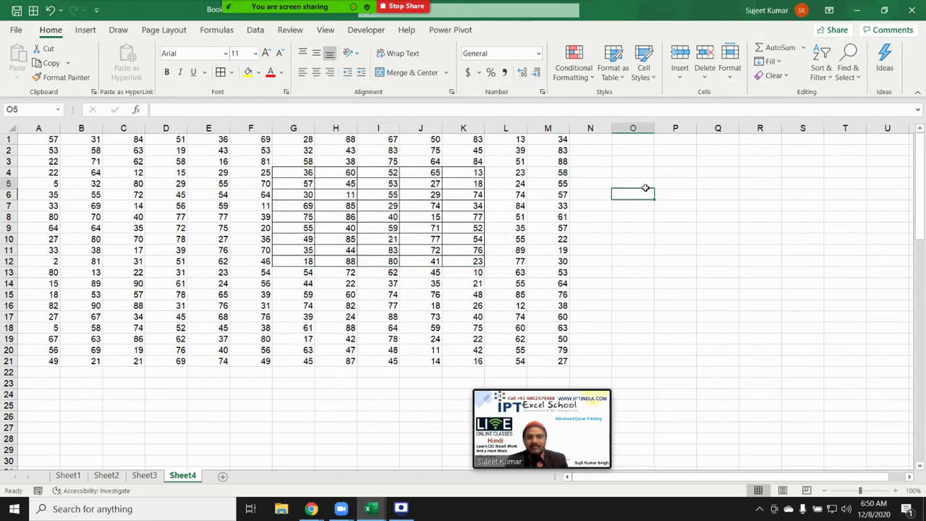
pyautogui.moveTo(645, 190); pyautogui.dragTo(840, 301)
# Apply All Borders to the empty range O5:T16 with Alt, H, B, A.
pyautogui.press('alt')
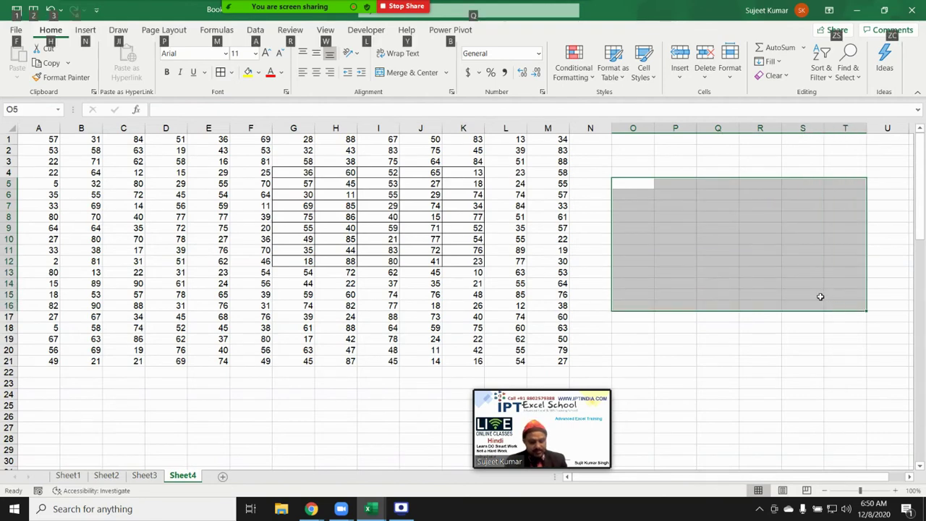
pyautogui.press('b')
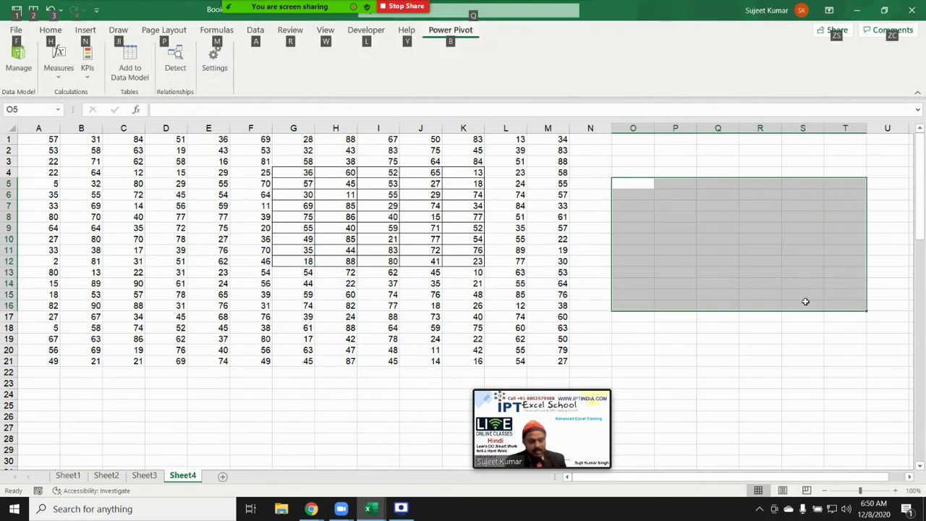
pyautogui.press('h')
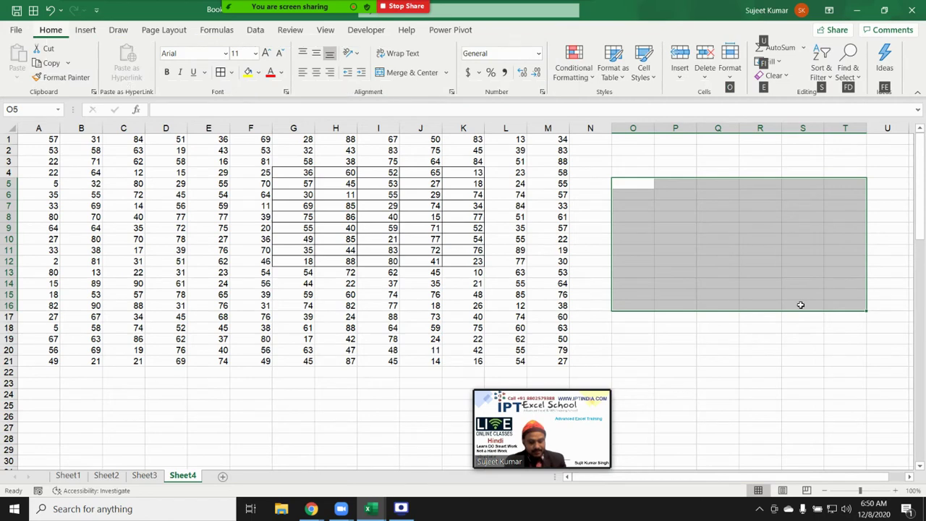
pyautogui.press('b')
pyautogui.press('a')
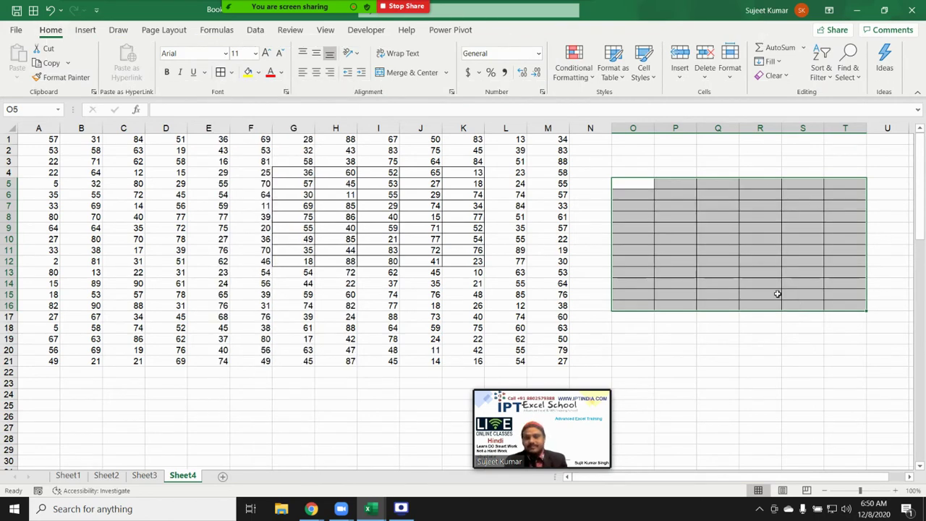
pyautogui.click(707, 252)
# Select cells J9, H13 and G8 in the random-number grid.
pyautogui.click(403, 226)
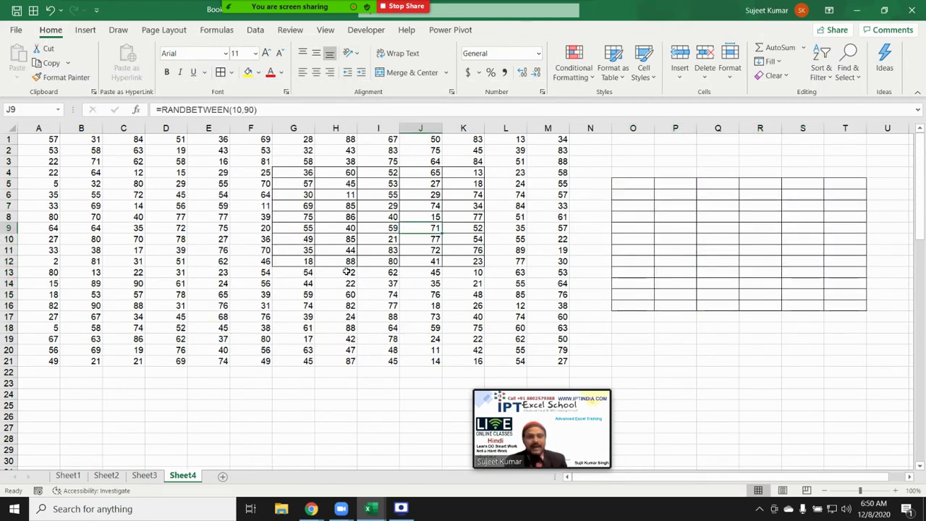
pyautogui.click(348, 273)
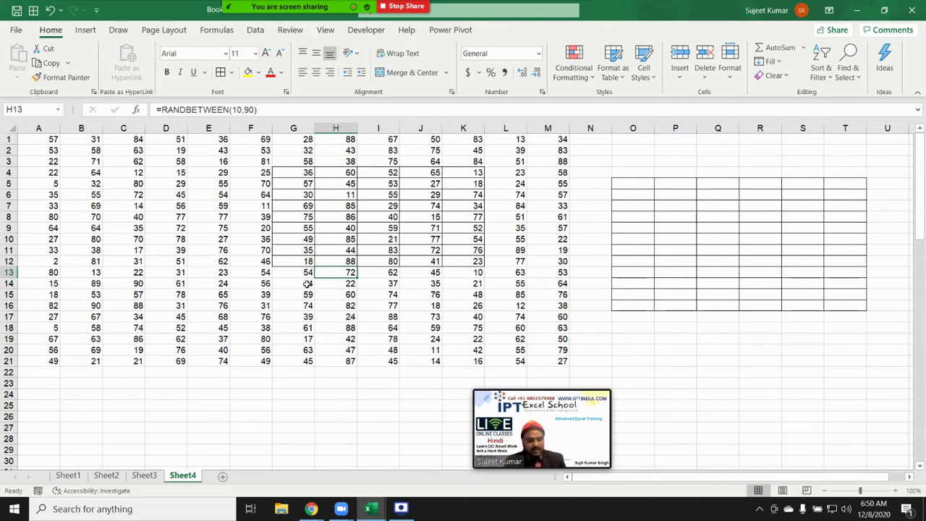
pyautogui.press('alt')
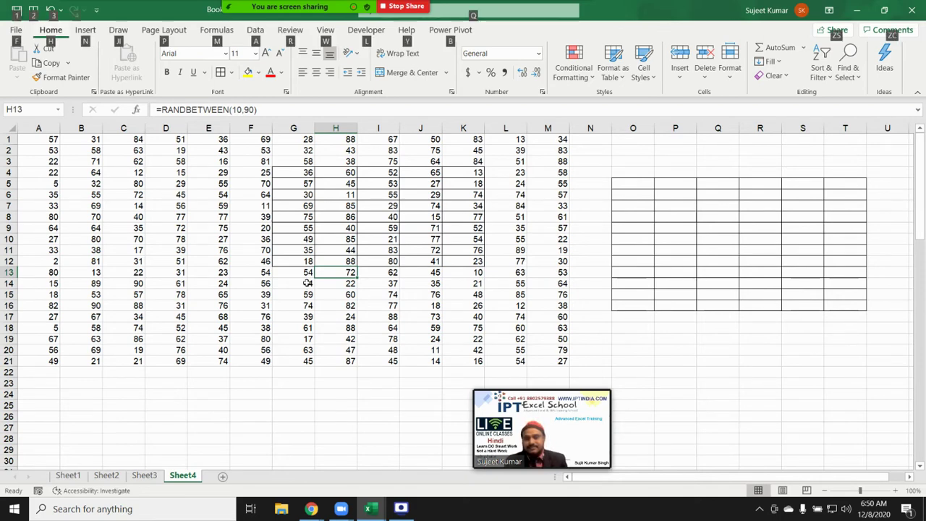
pyautogui.press('Escape')
pyautogui.click(303, 220)
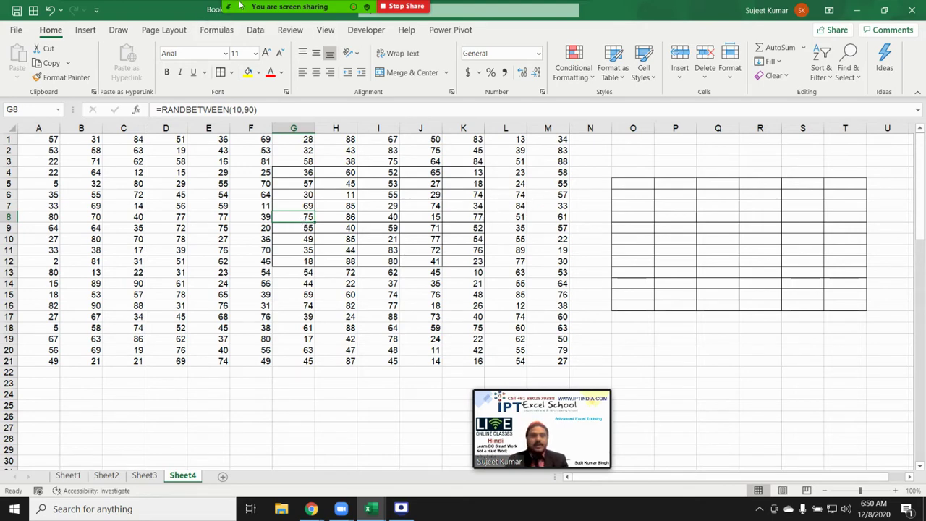
# Mute the meeting audio, then add a new blank Sheet5.
pyautogui.click(184, 13)
pyautogui.click(114, 13)
pyautogui.click(82, 13)
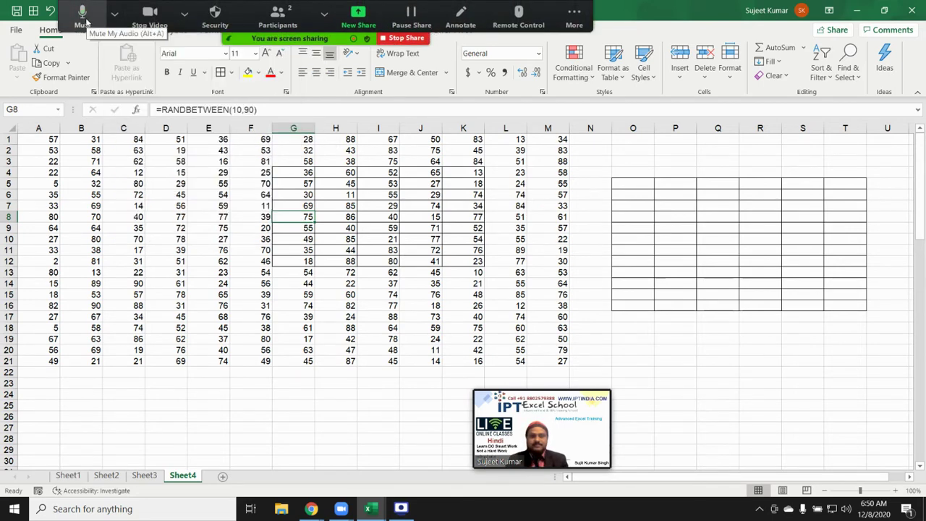
pyautogui.click(83, 13)
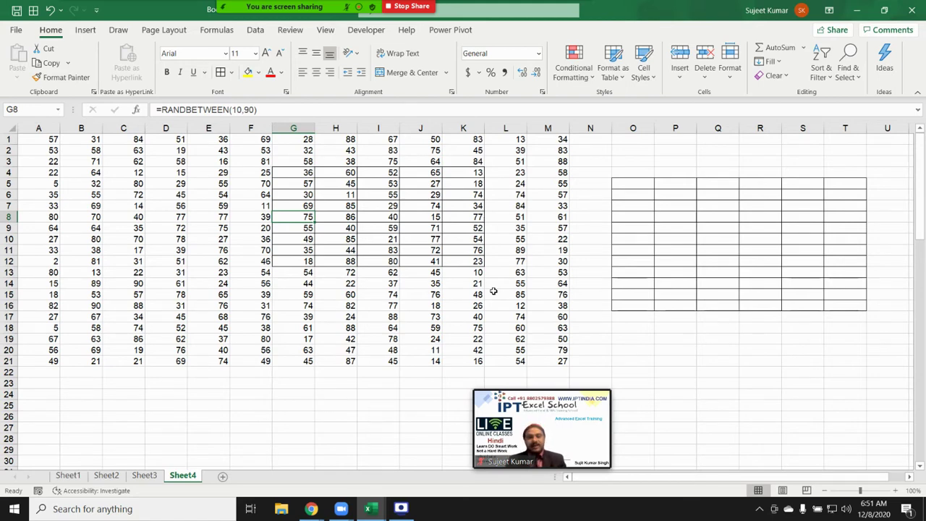
pyautogui.click(114, 14)
pyautogui.click(77, 16)
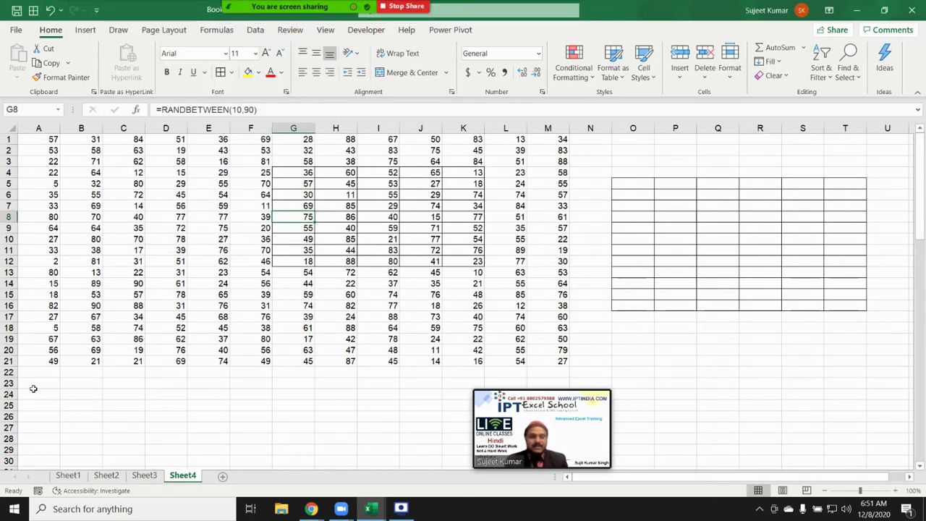
pyautogui.click(222, 479)
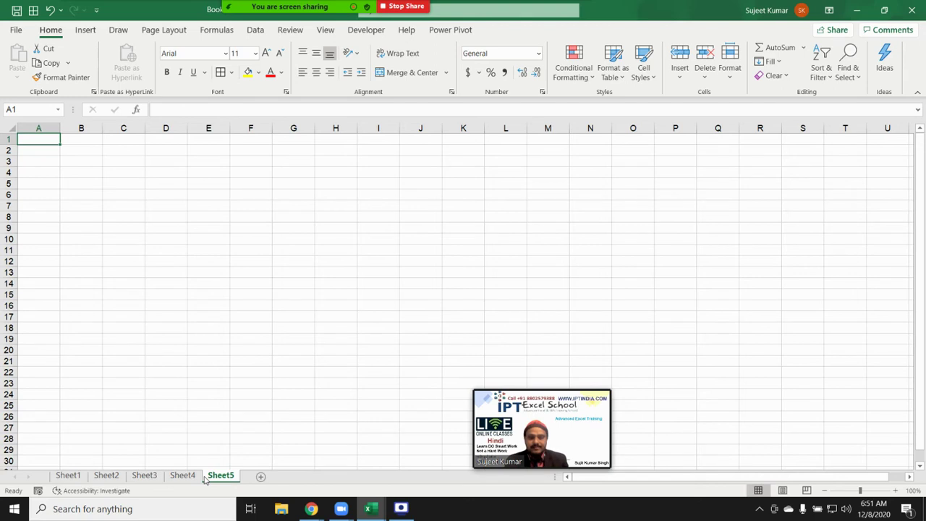
# On Sheet5, search Excel's title-bar Search box for 'limits'.
pyautogui.click(81, 149)
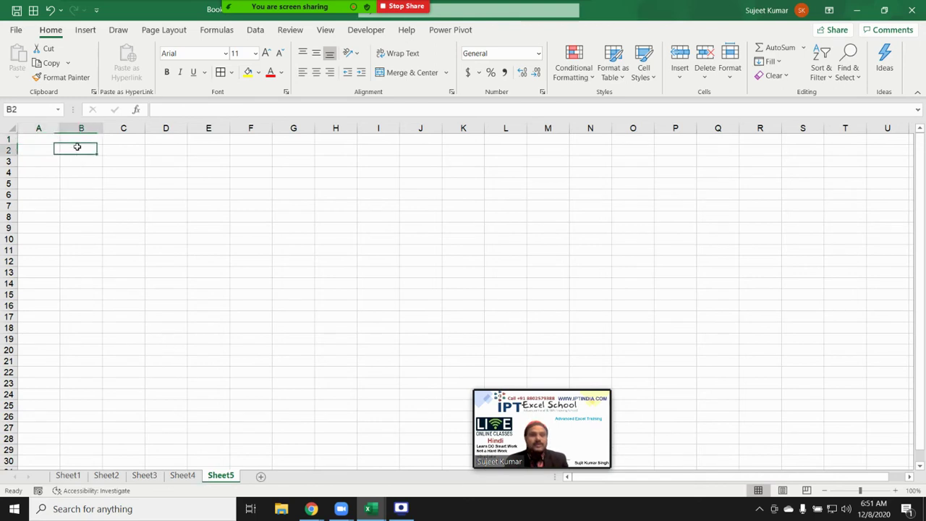
pyautogui.click(180, 157)
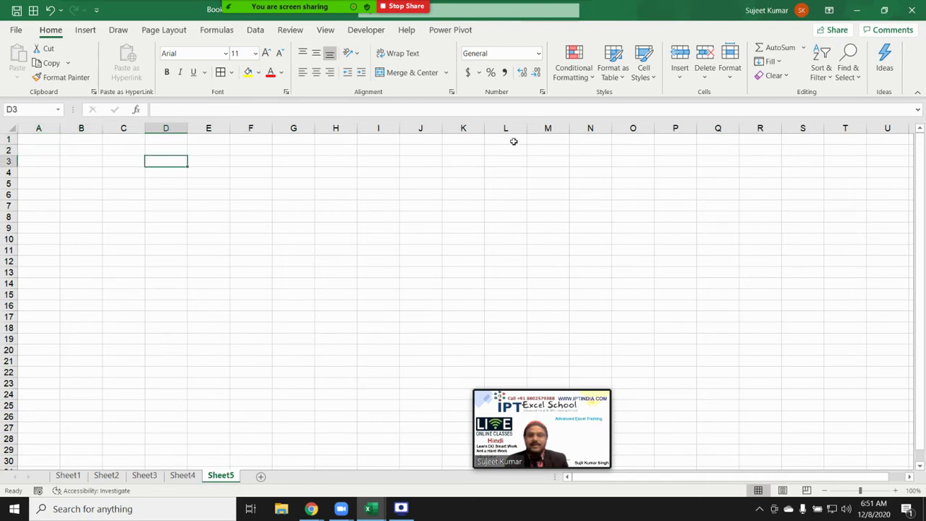
pyautogui.click(495, 10)
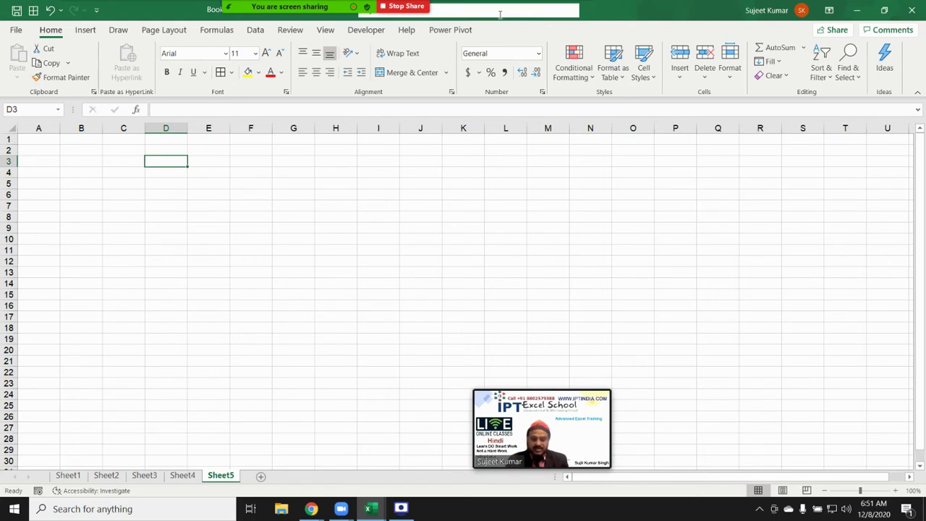
pyautogui.write('limits')
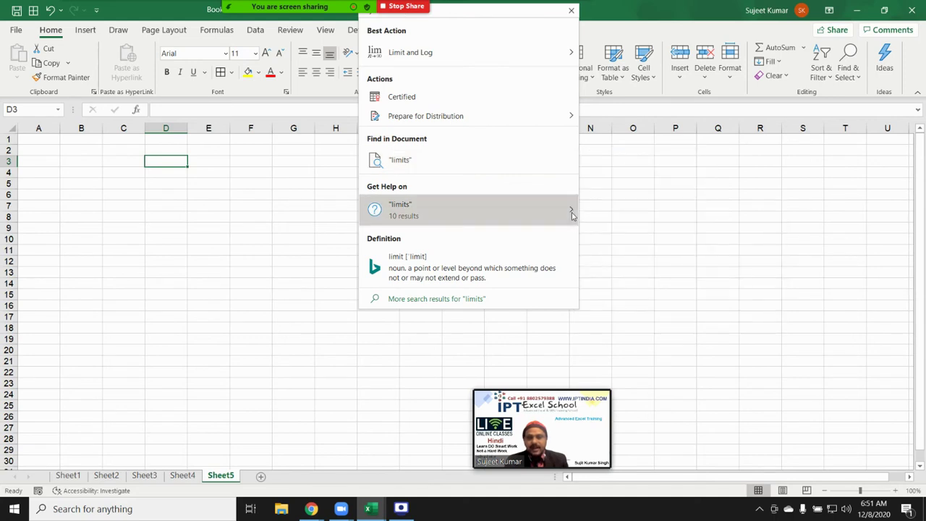
# Open the 'Excel specifications and limits' help article and highlight the open workbooks limit.
pyautogui.moveTo(572, 214)
pyautogui.click(615, 218)
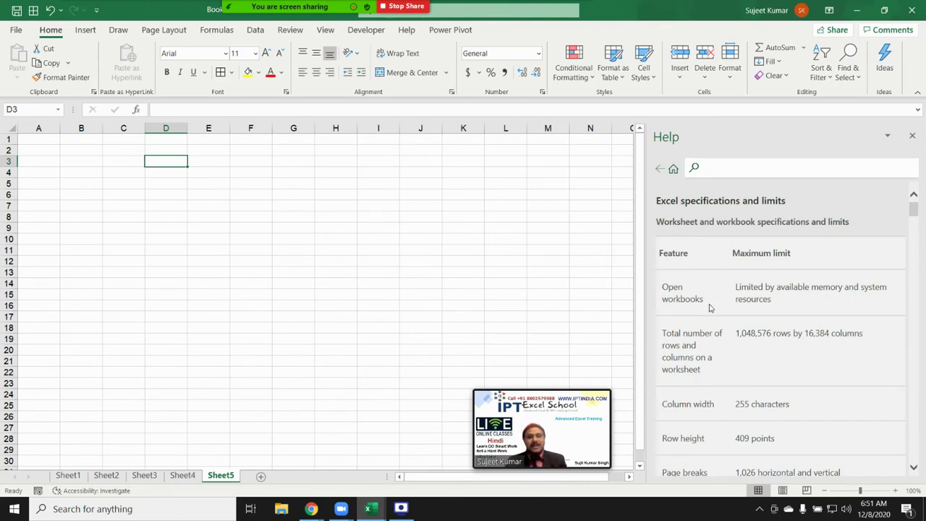
pyautogui.moveTo(705, 302); pyautogui.dragTo(661, 283)
pyautogui.moveTo(707, 371); pyautogui.dragTo(672, 324)
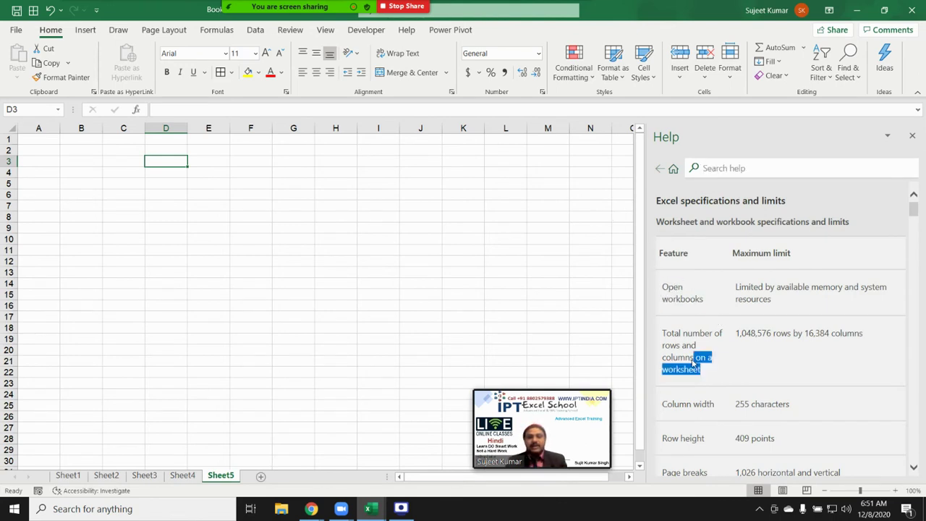
# Highlight the column width, row height, page breaks and characters-per-cell limits in the table.
pyautogui.scroll(-2, 695, 360)
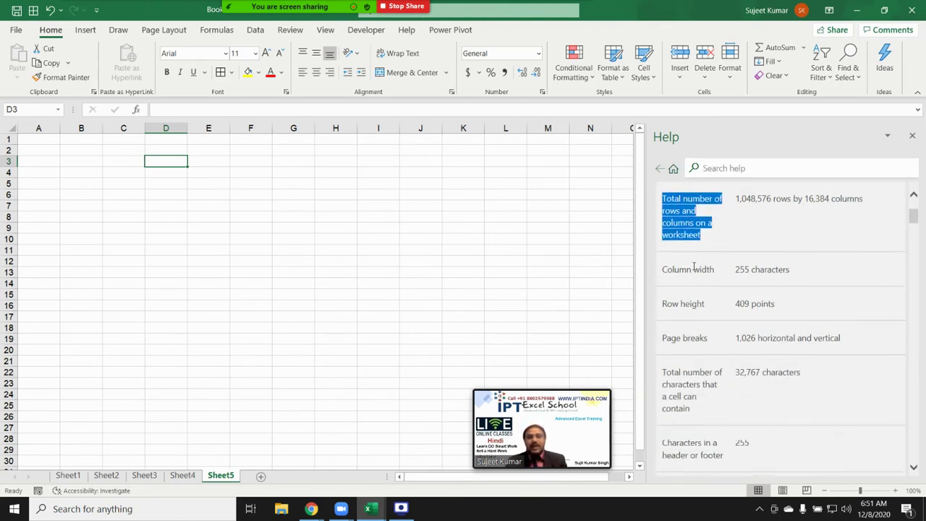
pyautogui.moveTo(693, 275); pyautogui.dragTo(663, 269)
pyautogui.moveTo(702, 310); pyautogui.dragTo(677, 307)
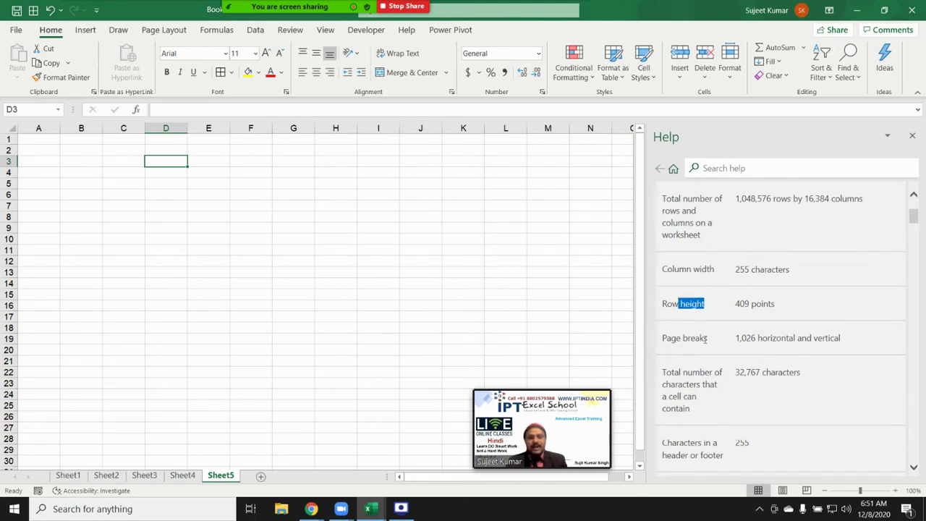
pyautogui.moveTo(708, 339); pyautogui.dragTo(663, 337)
pyautogui.moveTo(693, 410)
pyautogui.mouseDown()
pyautogui.moveTo(670, 395)
pyautogui.moveTo(668, 377)
pyautogui.mouseUp()
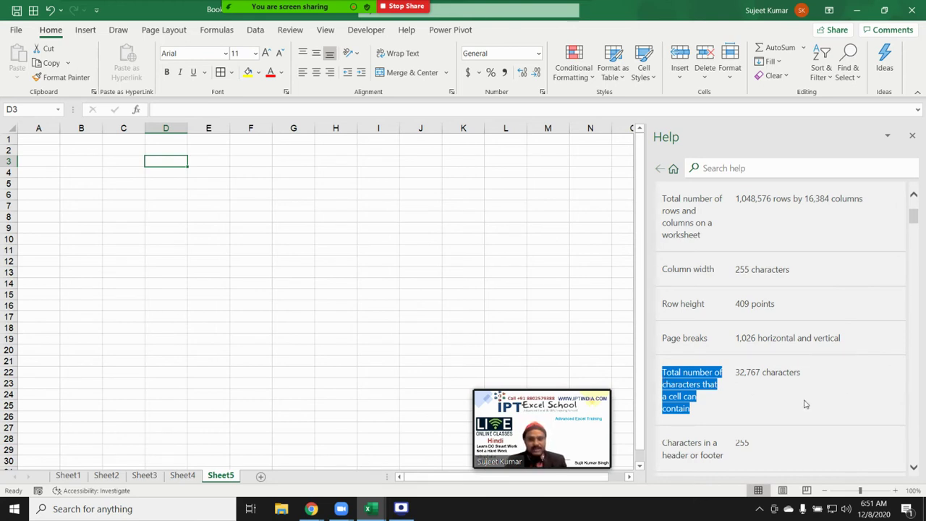
pyautogui.click(803, 404)
# Highlight the 255-character column width value, then select cell D5 on Sheet5.
pyautogui.scroll(1, 803, 404)
pyautogui.scroll(1, 804, 404)
pyautogui.scroll(-1, 803, 403)
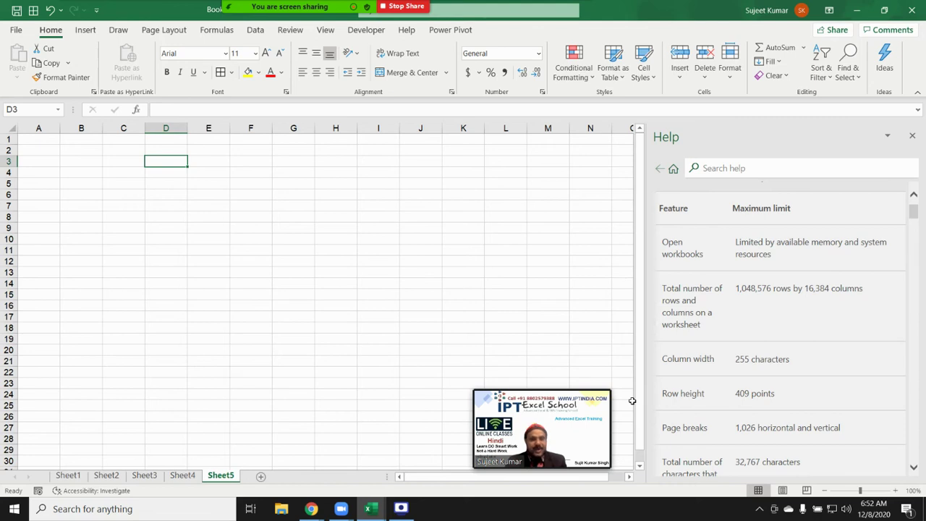
pyautogui.doubleClick(743, 359)
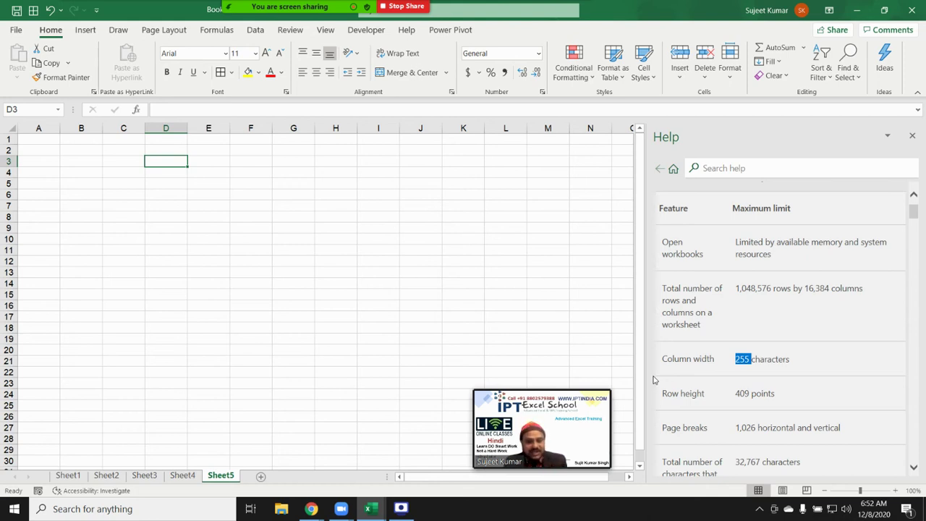
pyautogui.click(683, 319)
pyautogui.click(159, 181)
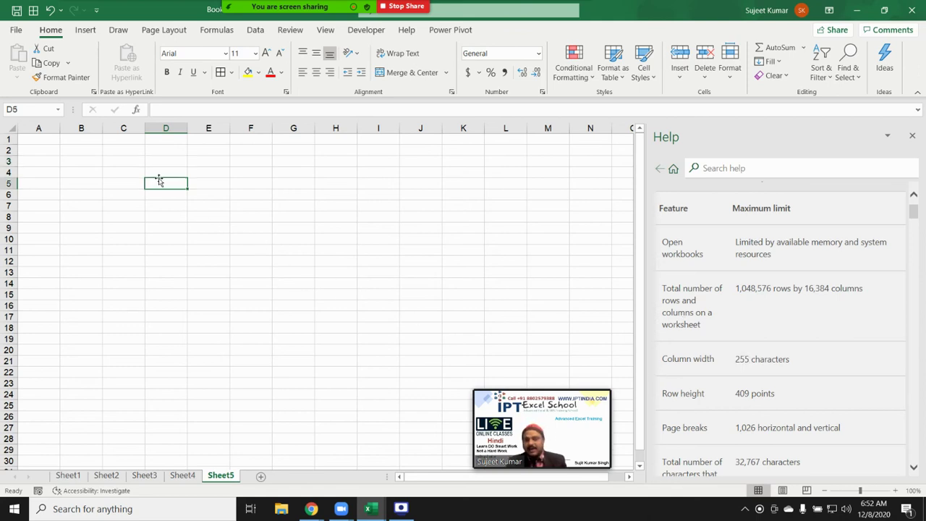
# Cancel the unfinished entry in D5 and highlight the 32 in the 32,767 characters limit.
pyautogui.write('=')
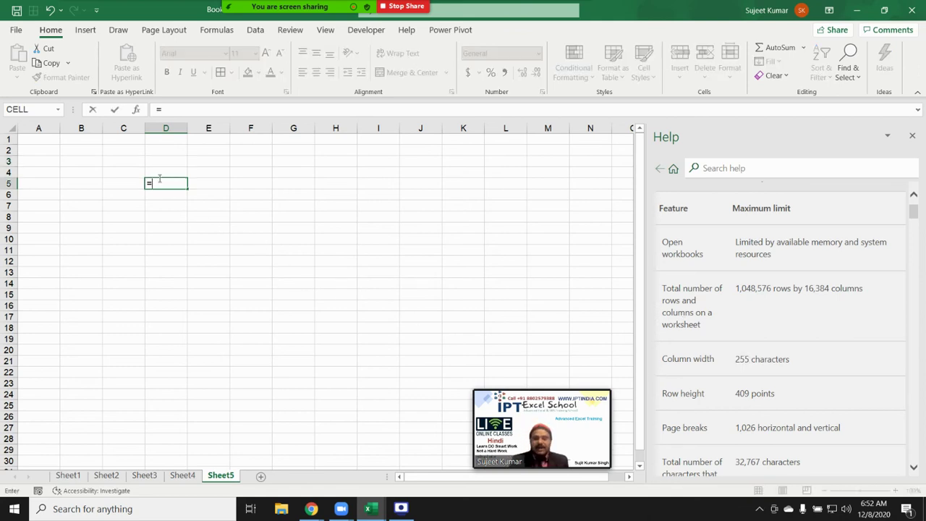
pyautogui.write('i')
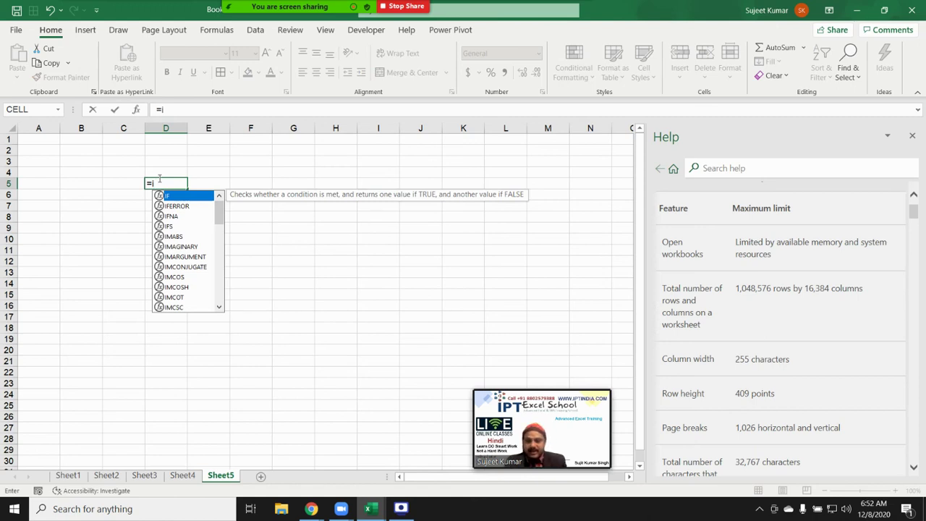
pyautogui.press('Escape')
pyautogui.press('Escape')
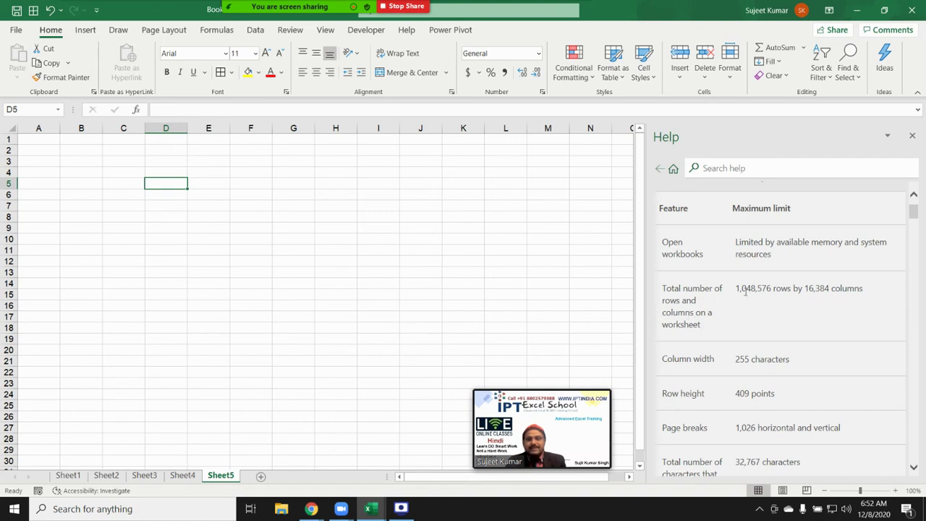
pyautogui.scroll(-2, 810, 364)
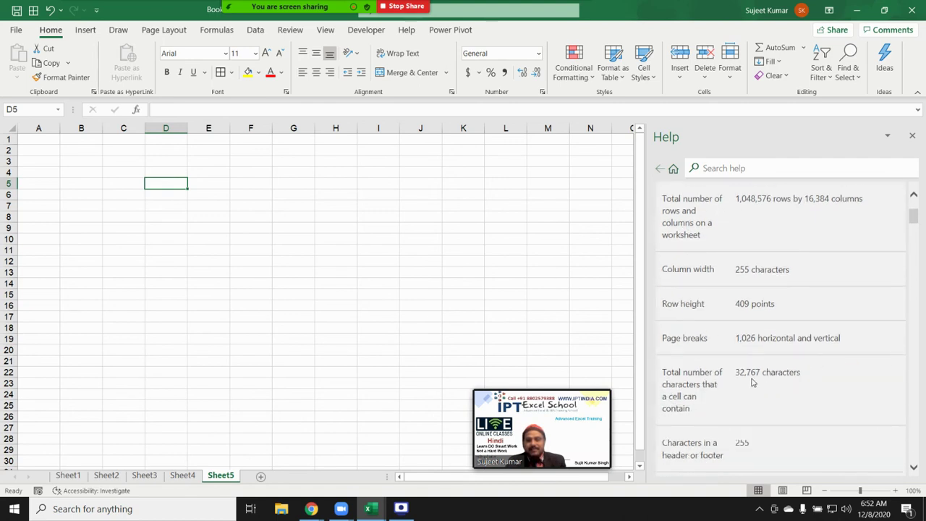
pyautogui.doubleClick(739, 372)
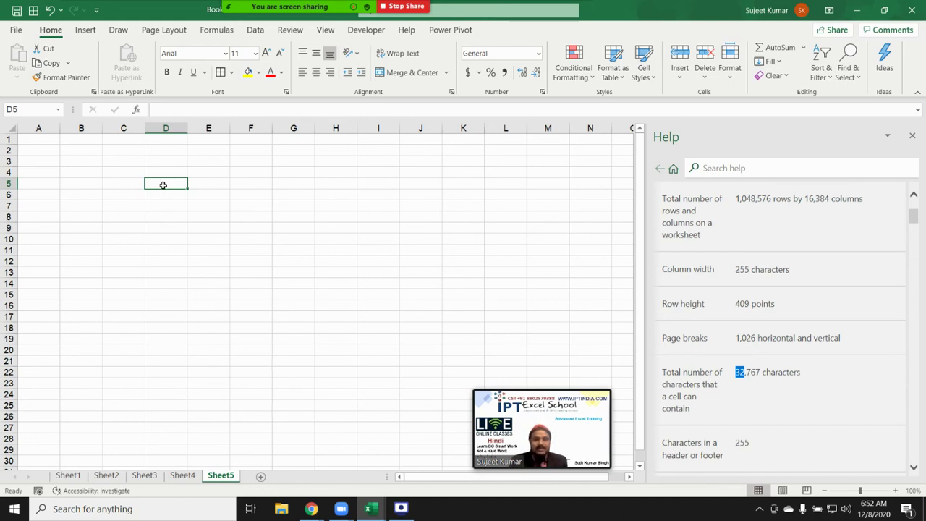
# Start an IF formula in D4 on Sheet5 with B6 as the condition.
pyautogui.click(190, 161)
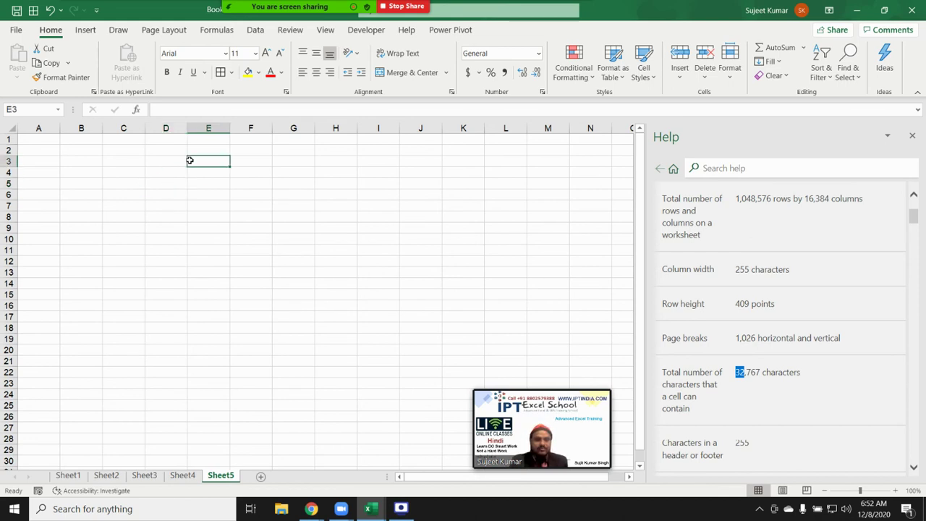
pyautogui.click(173, 174)
pyautogui.write('==')
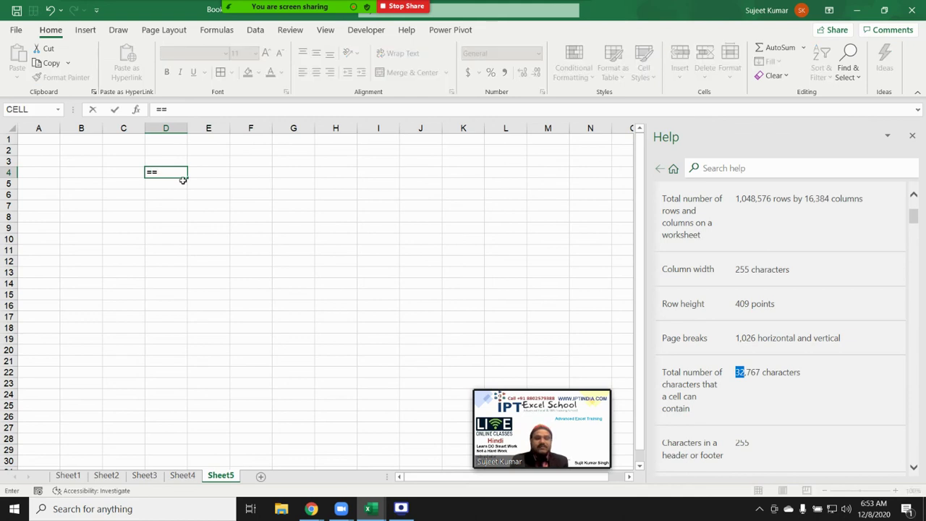
pyautogui.press('BackSpace')
pyautogui.write('If')
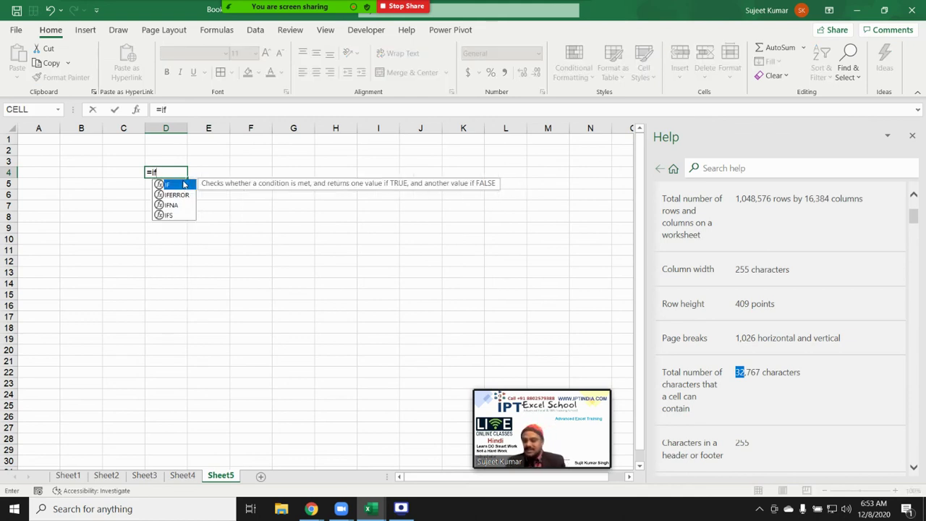
pyautogui.doubleClick(186, 185)
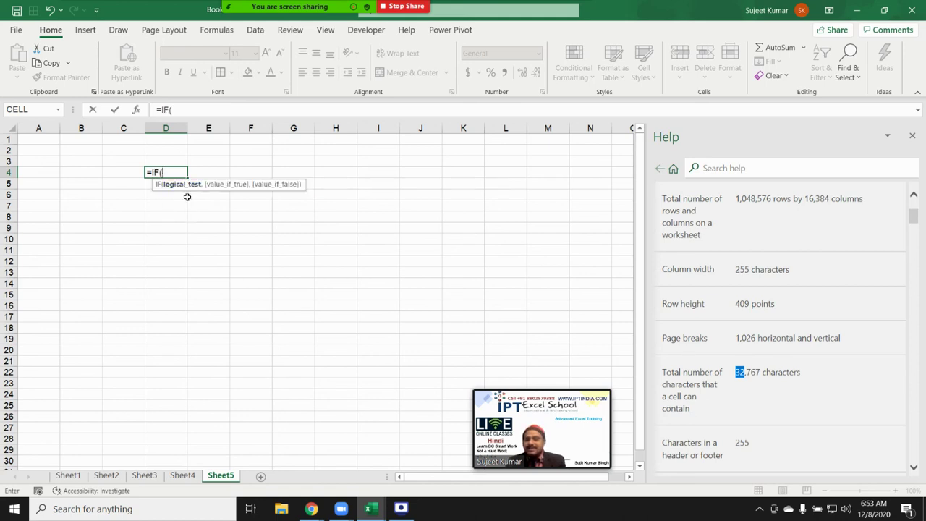
pyautogui.click(72, 194)
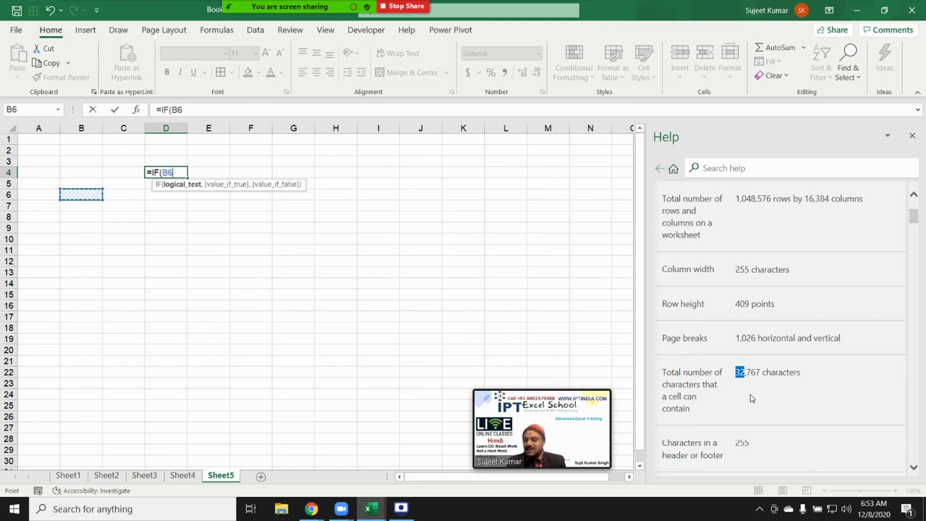
# Dismiss the formula error, discard the incomplete IF in D4, and bring Screen Recorder forward.
pyautogui.press('Return')
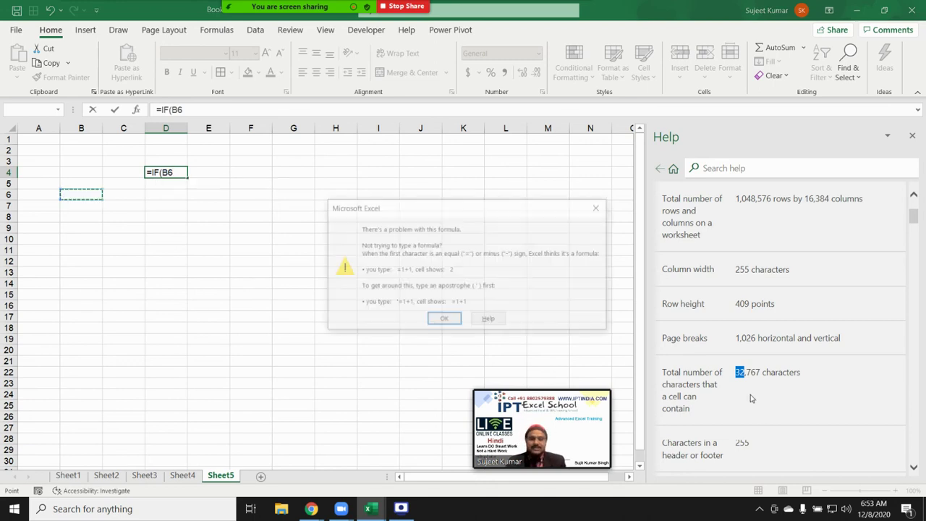
pyautogui.press('Escape')
pyautogui.press('Escape')
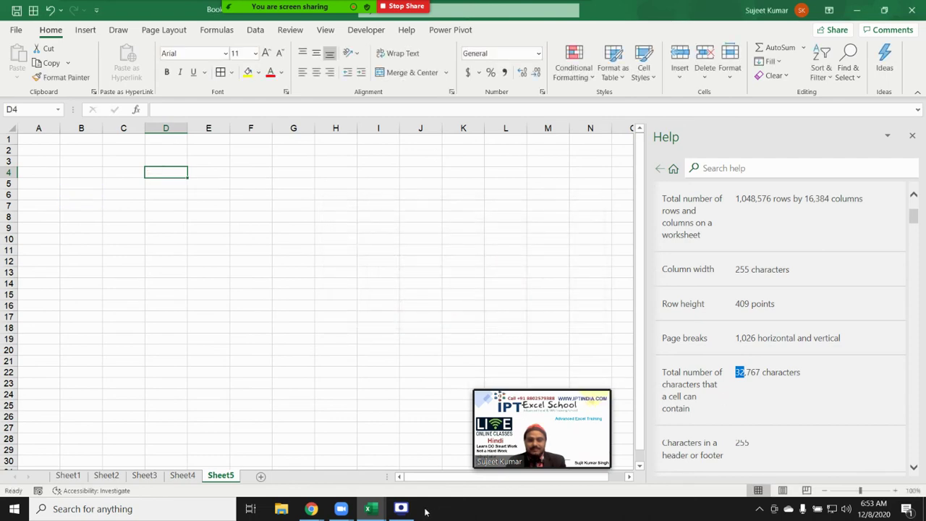
pyautogui.click(403, 509)
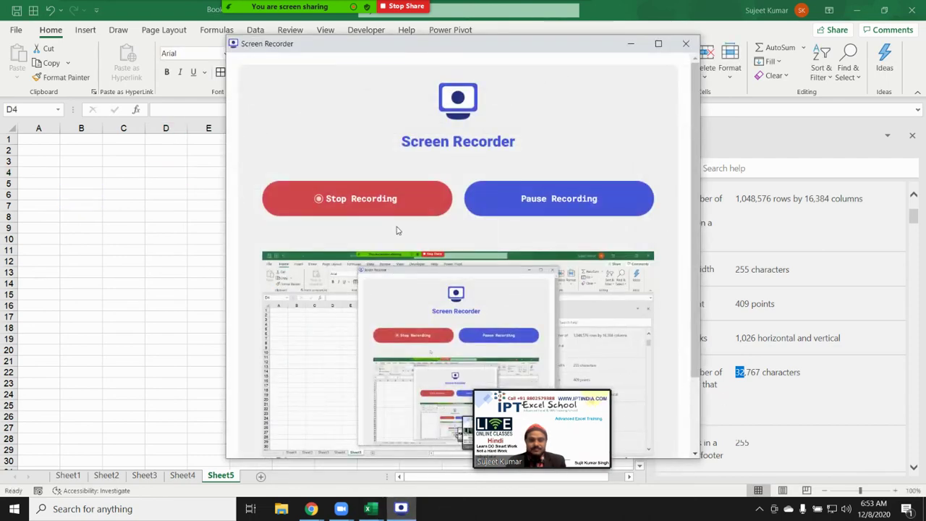